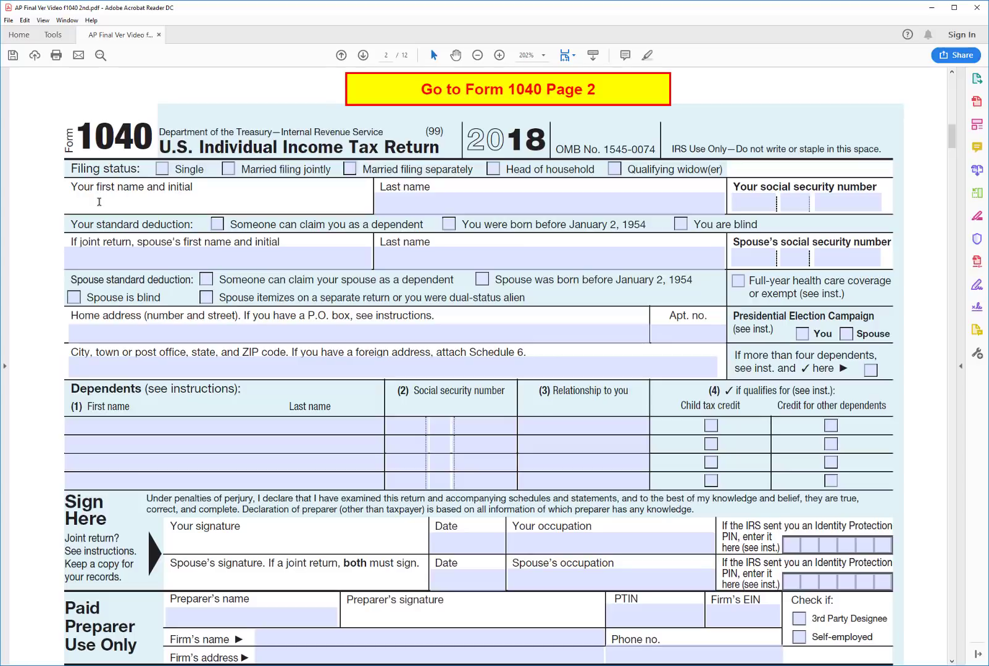
# Enter both spouses' names and SSNs, the address, three dependents, and occupations Mechanic and Artist
pyautogui.press('Tab')
pyautogui.press('Tab')
pyautogui.press('Tab')
pyautogui.press('Tab')
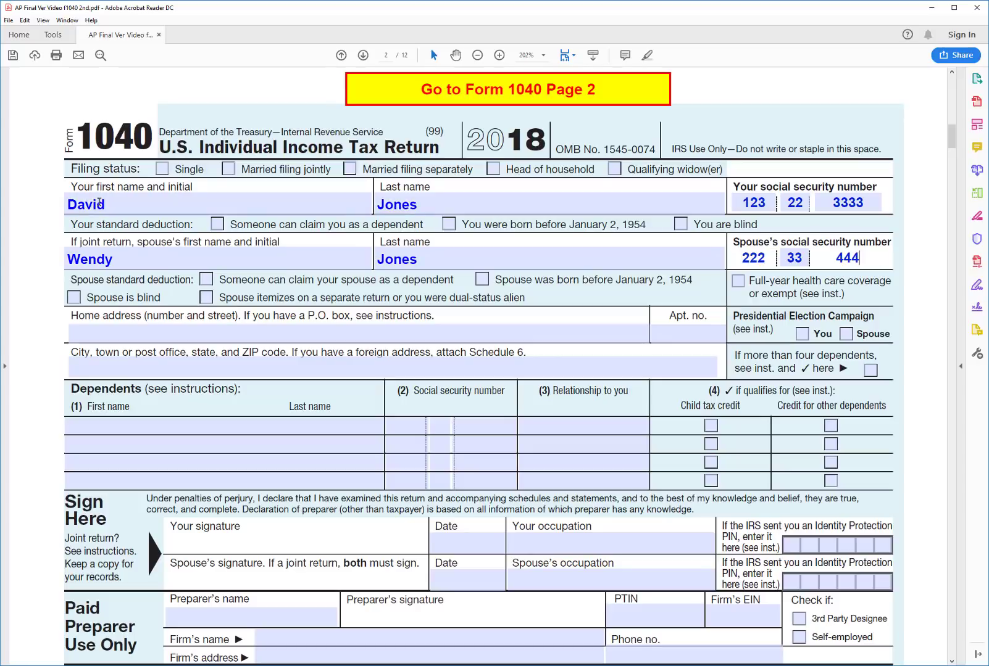
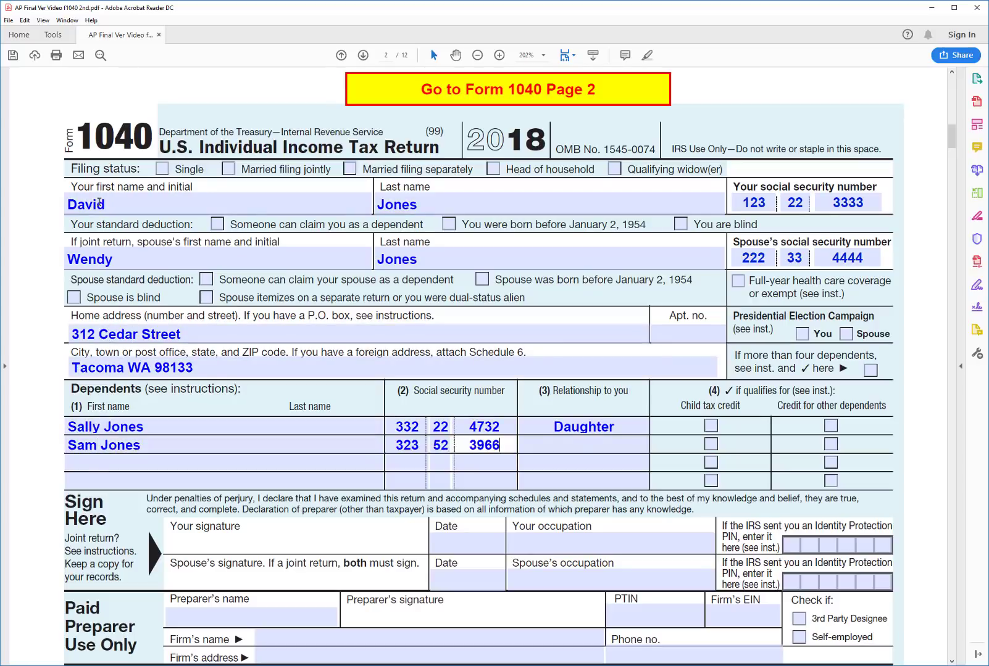
pyautogui.press('Tab')
pyautogui.press('Tab')
pyautogui.press('Tab')
pyautogui.press('Tab')
pyautogui.press('Tab')
pyautogui.press('Tab')
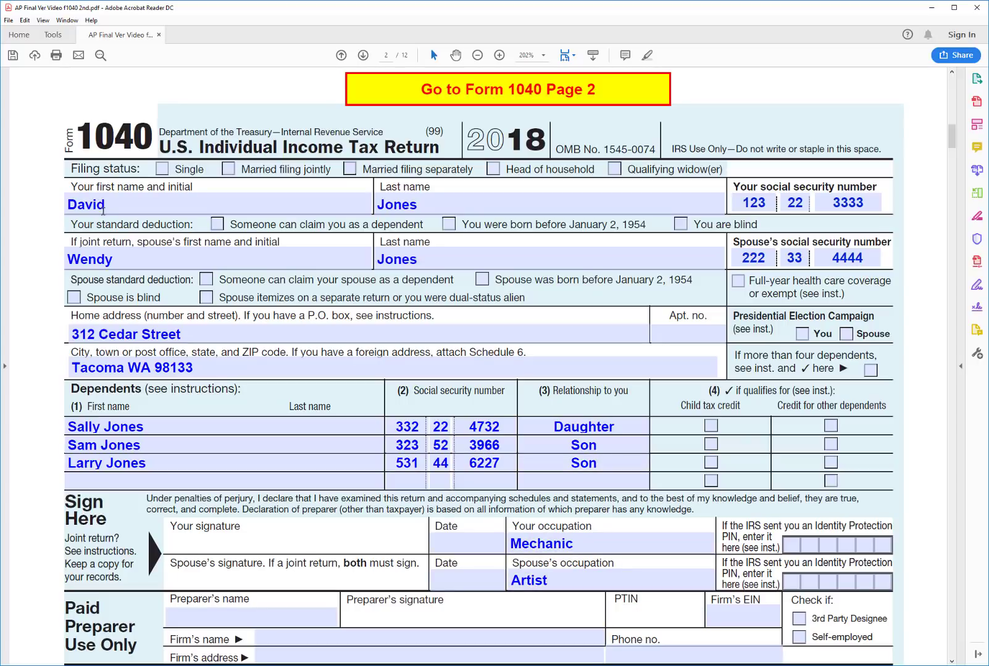
# Tick Married filing jointly, full-year health coverage, and the child tax credit for all three dependents
pyautogui.click(111, 213)
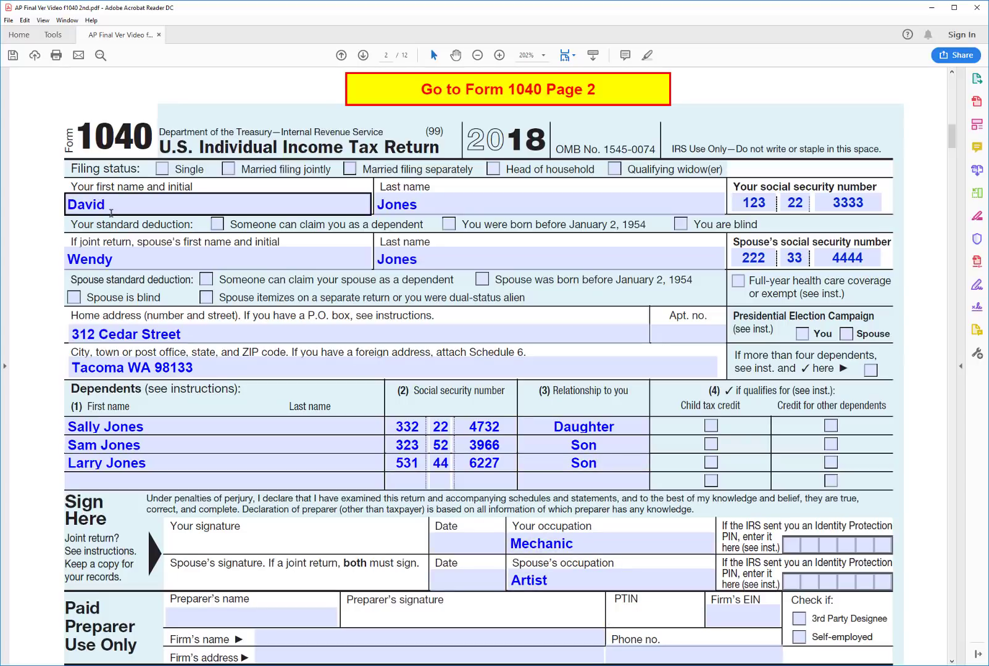
pyautogui.click(229, 169)
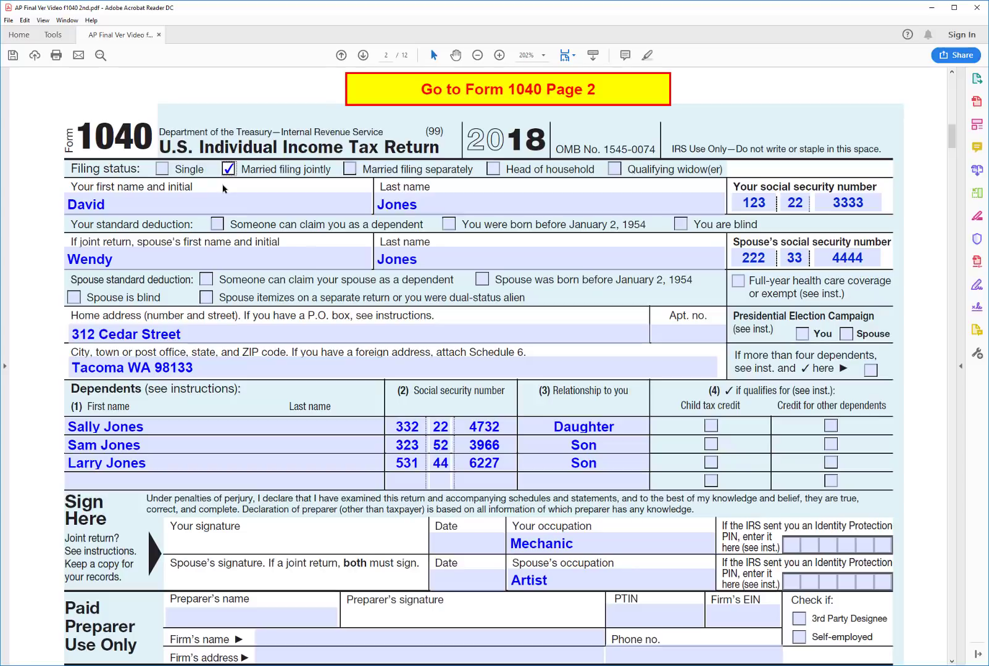
pyautogui.click(738, 282)
pyautogui.click(710, 332)
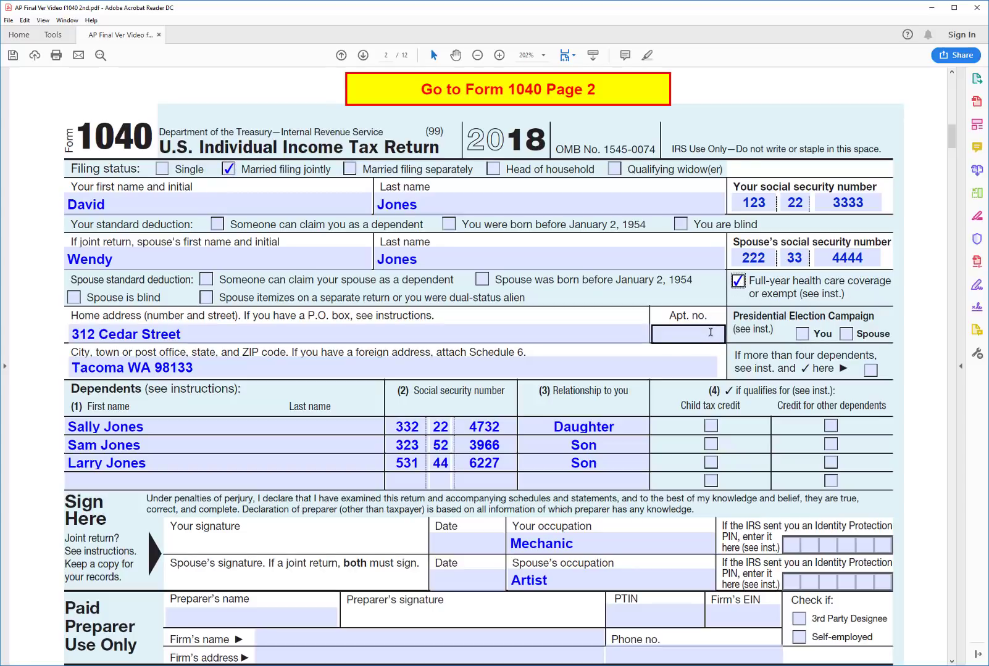
pyautogui.click(726, 318)
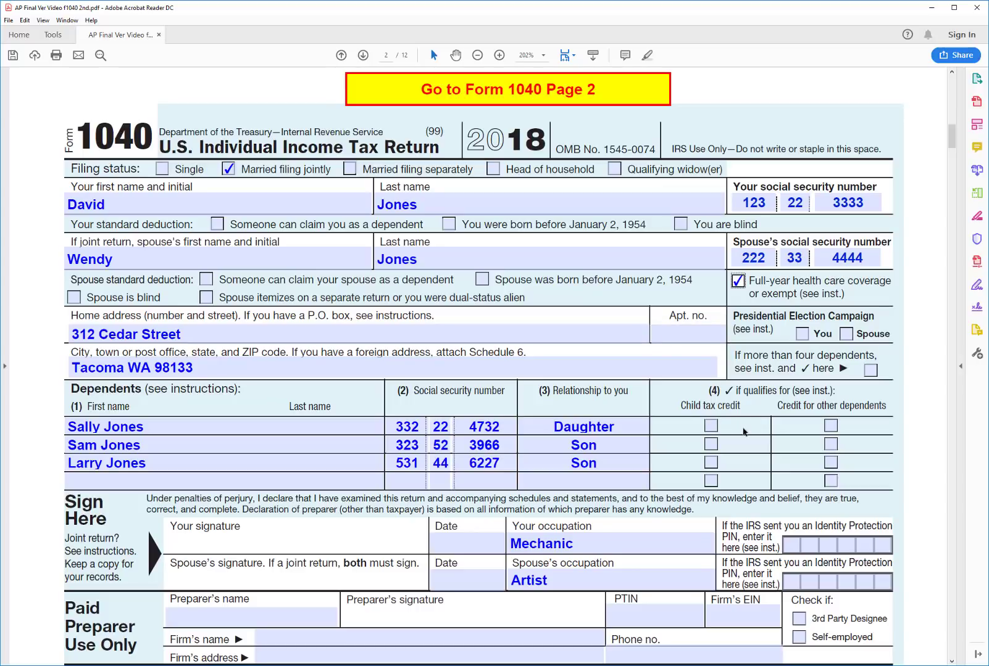
pyautogui.click(711, 427)
pyautogui.click(715, 445)
pyautogui.click(716, 462)
pyautogui.click(743, 463)
pyautogui.click(635, 91)
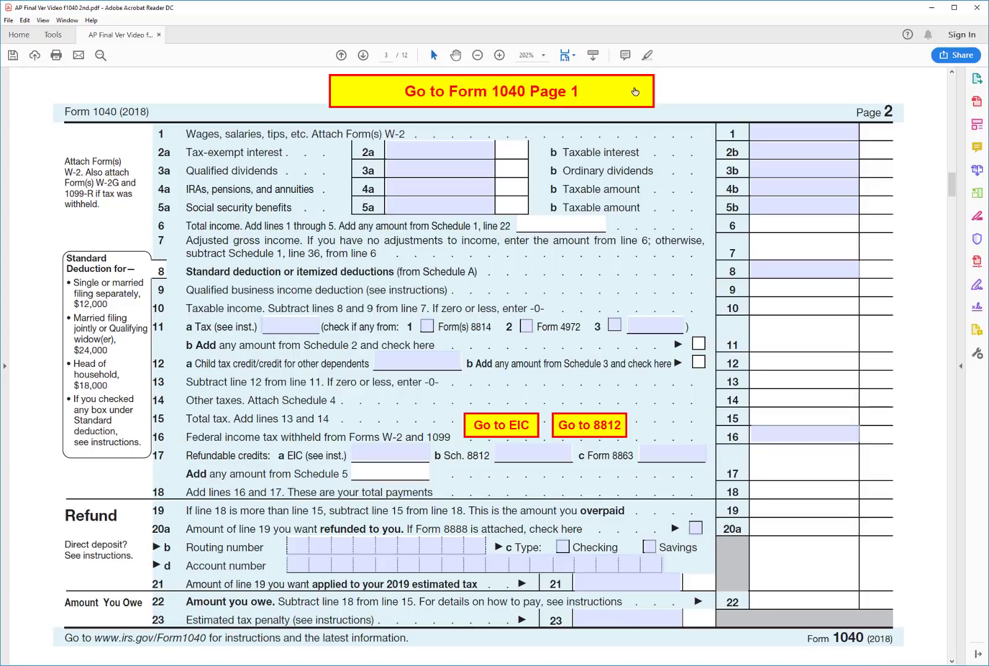
# Enter 35,000 wages on line 1 and a 24,000 standard deduction on line 8
pyautogui.click(827, 132)
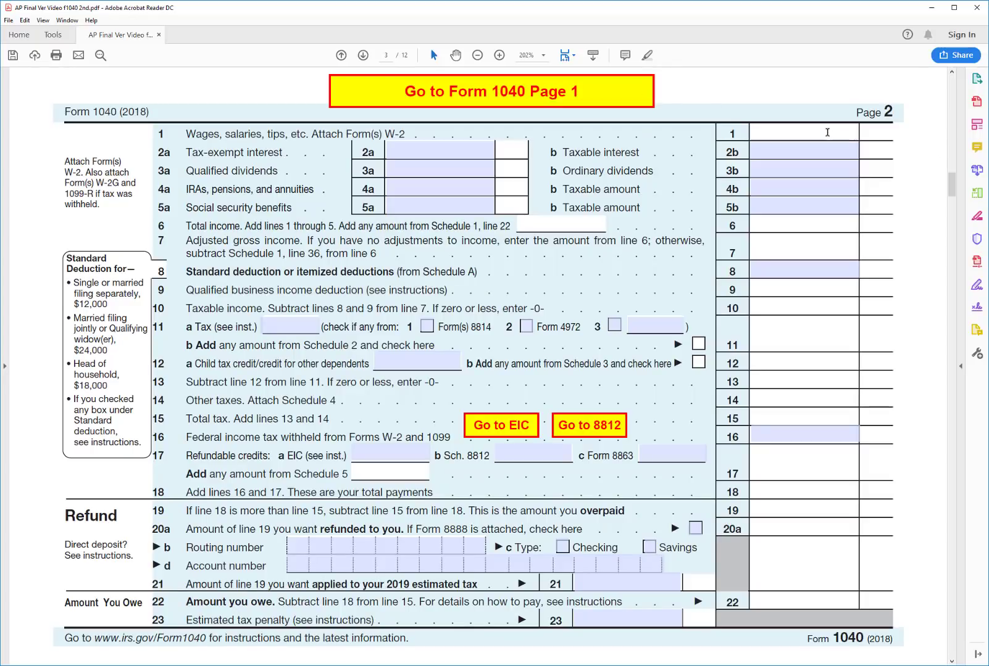
pyautogui.write('35000')
pyautogui.press('Return')
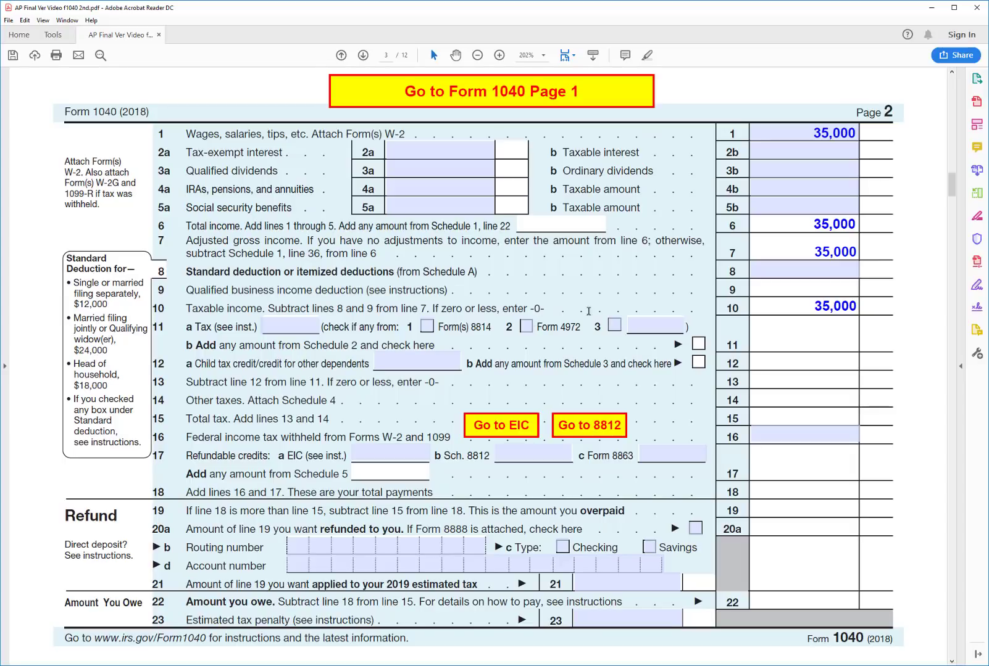
pyautogui.click(781, 271)
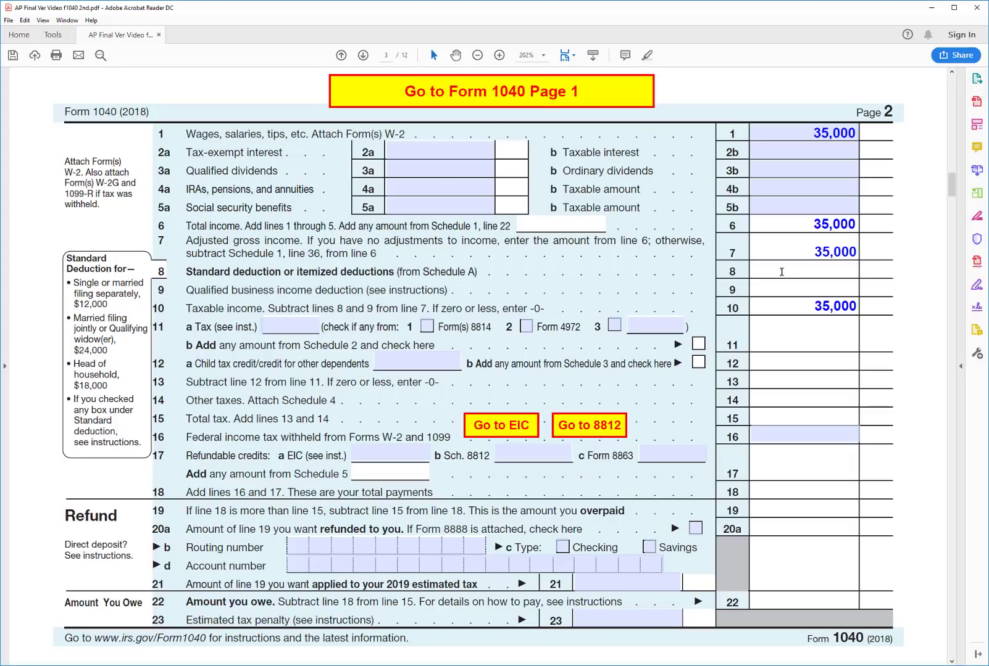
pyautogui.write('24000')
pyautogui.press('Return')
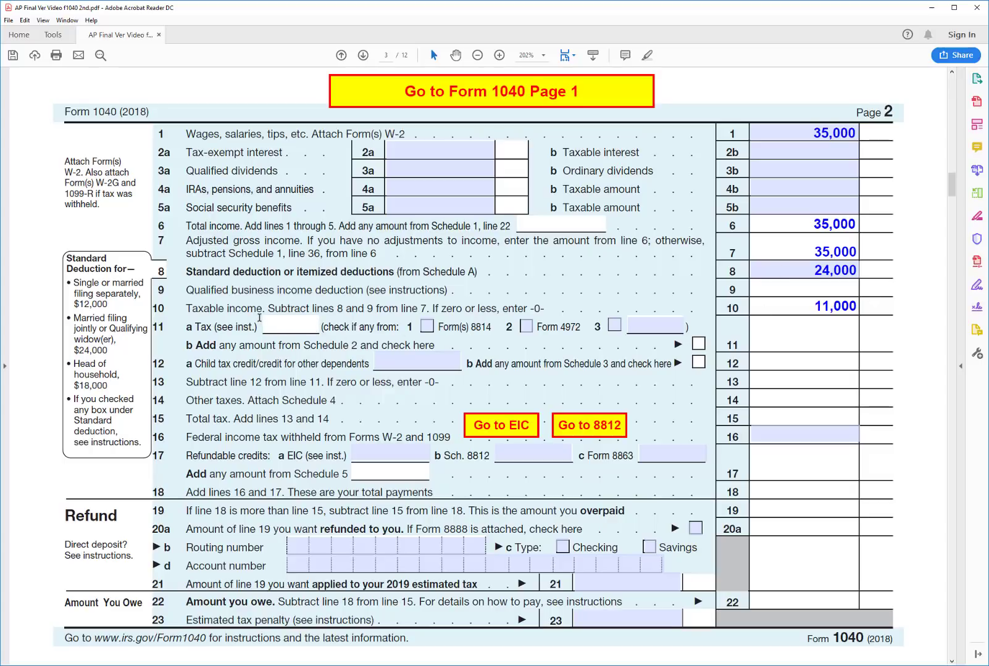
# Enter 1,103 tax on line 11a and a 1,103 child tax credit on line 12a
pyautogui.write('1103')
pyautogui.press('Return')
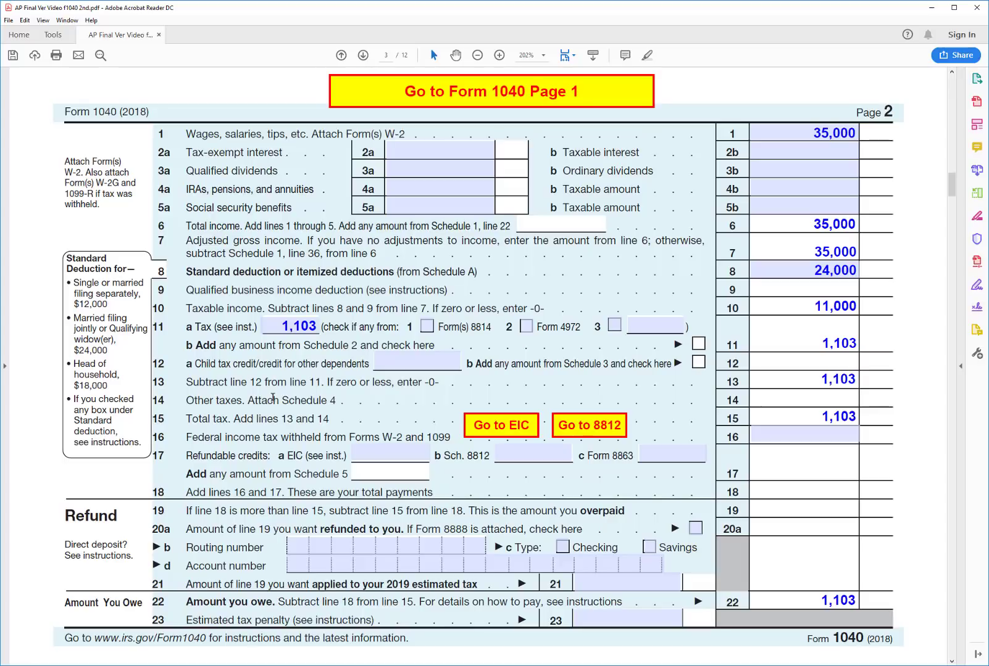
pyautogui.click(385, 357)
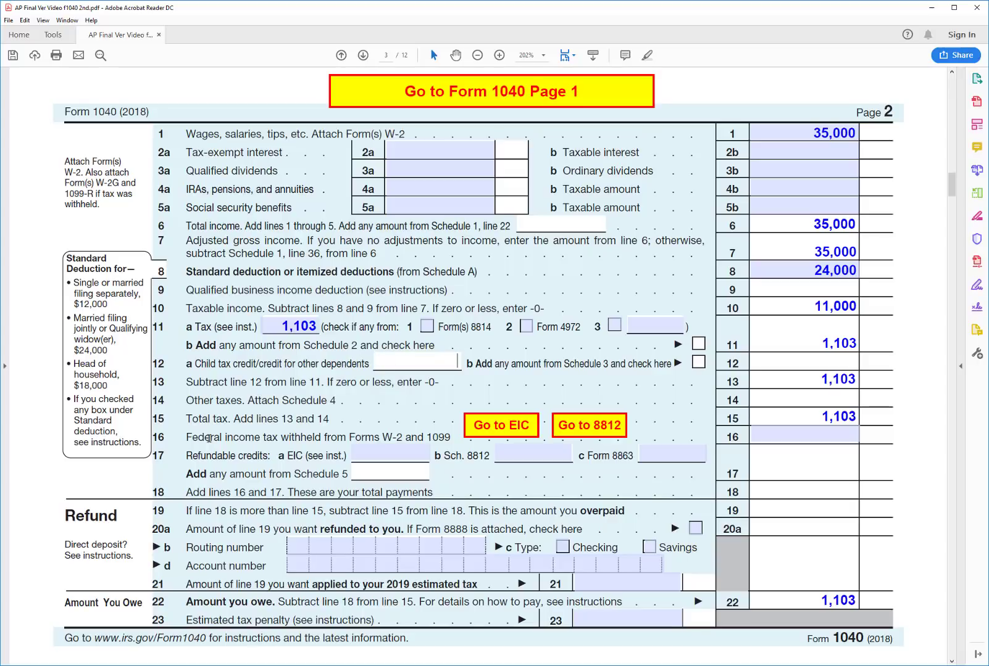
pyautogui.write('1103')
pyautogui.press('Tab')
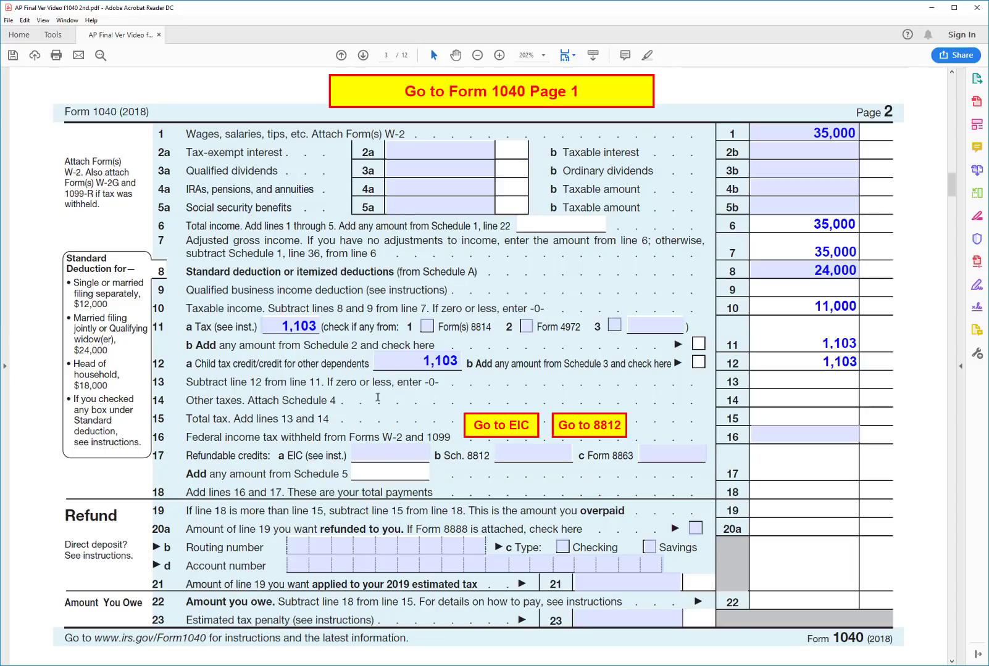
# On Schedule EIC, enter the three children's names and SSNs, then return to Form 1040 page 2
pyautogui.click(507, 426)
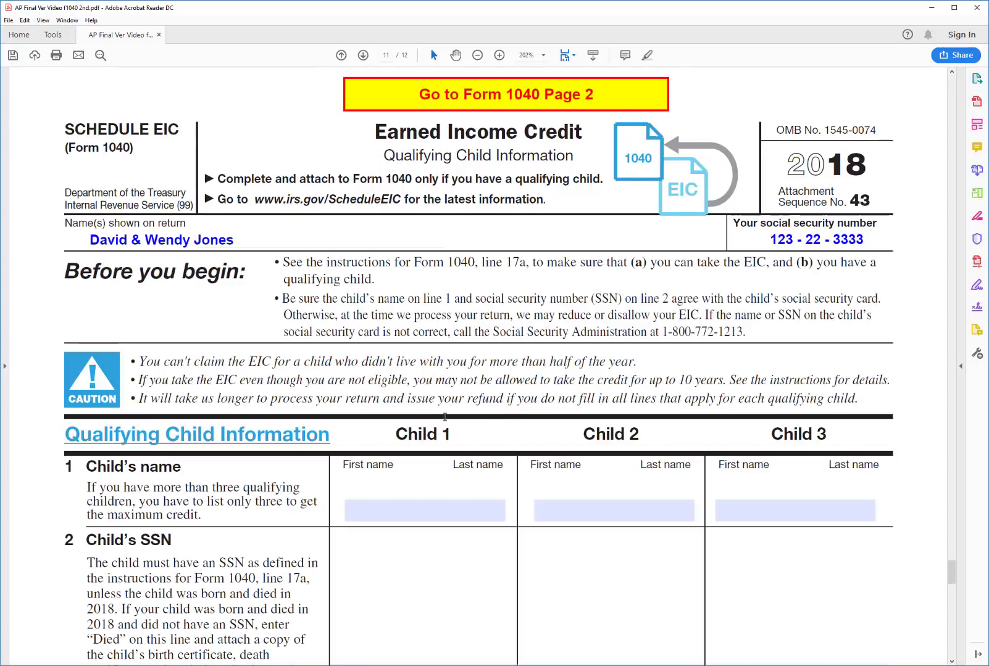
pyautogui.click(398, 508)
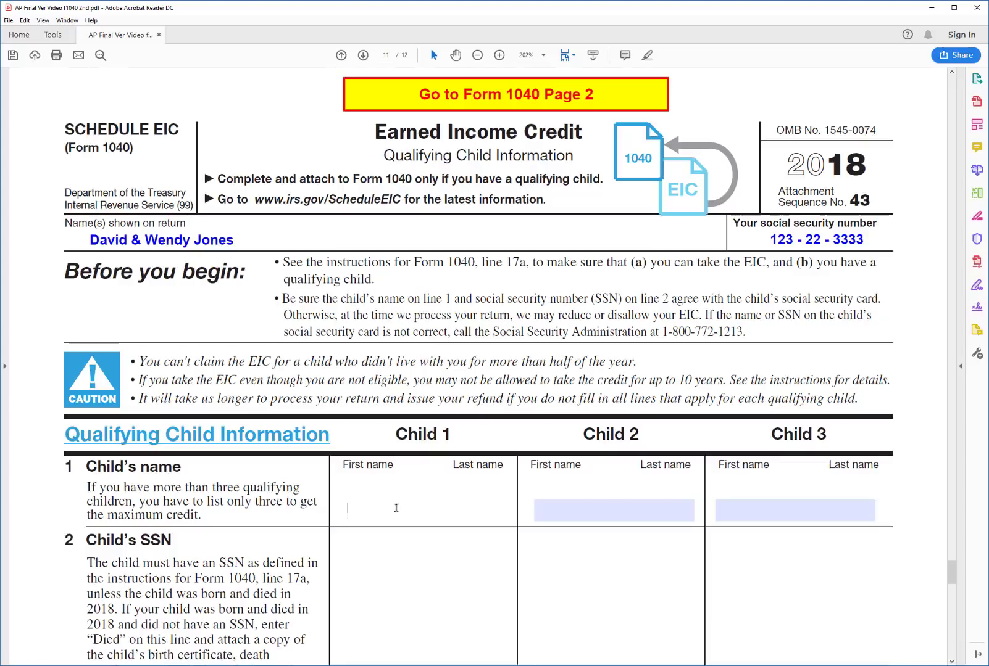
pyautogui.press('Tab')
pyautogui.press('Tab')
pyautogui.press('Tab')
pyautogui.press('Tab')
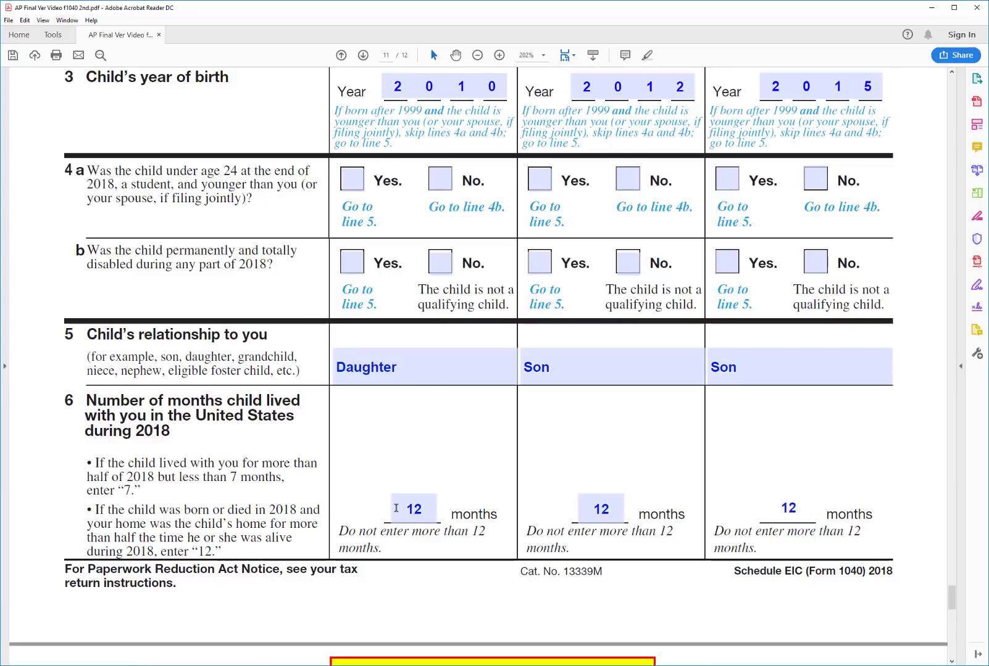
pyautogui.press('Tab')
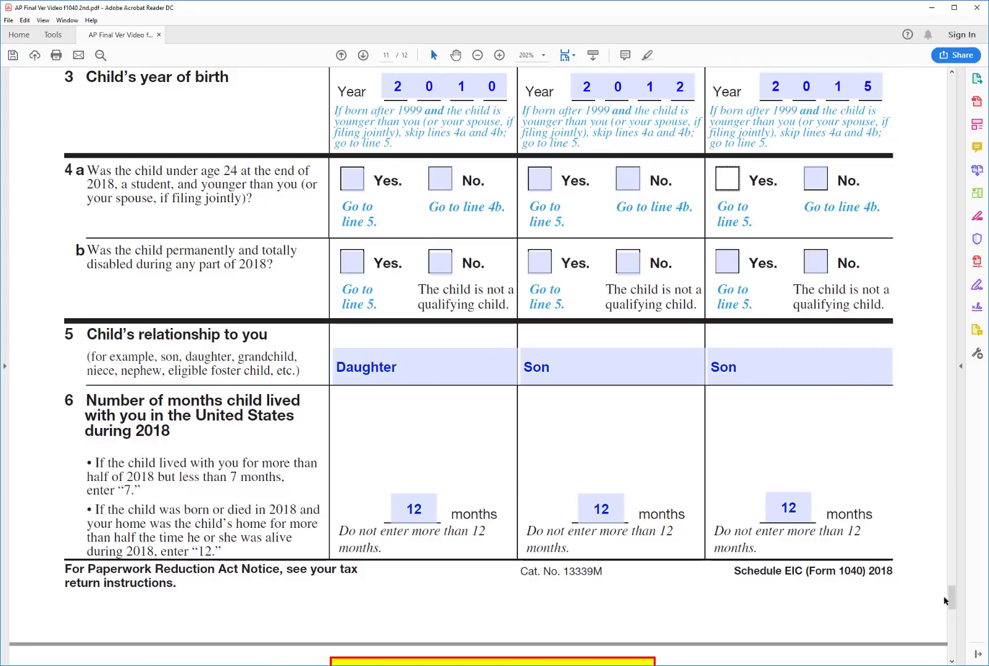
pyautogui.moveTo(952, 596); pyautogui.dragTo(941, 563)
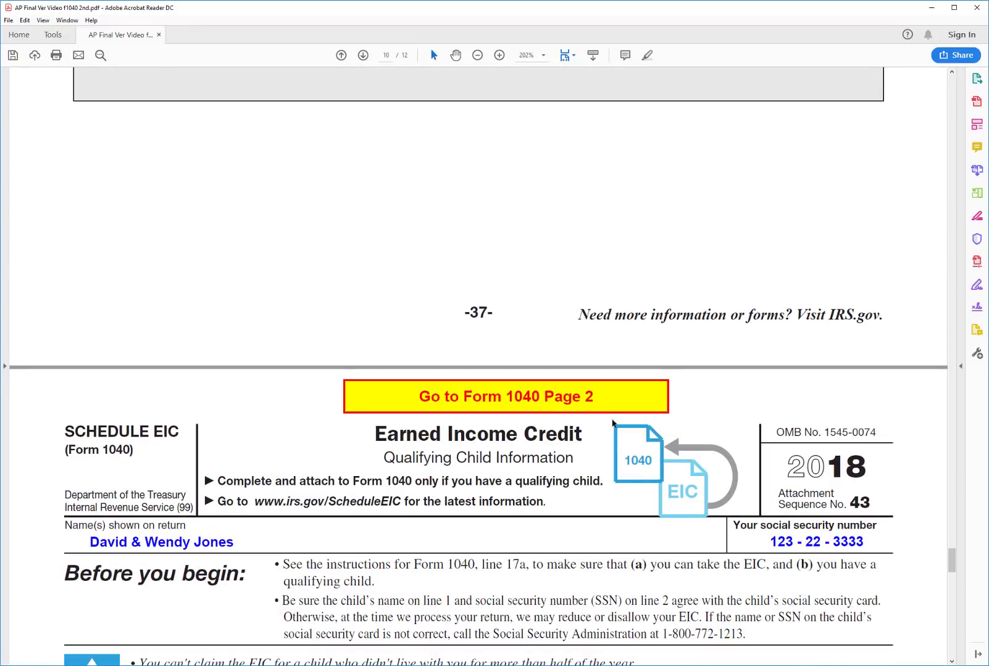
pyautogui.click(616, 395)
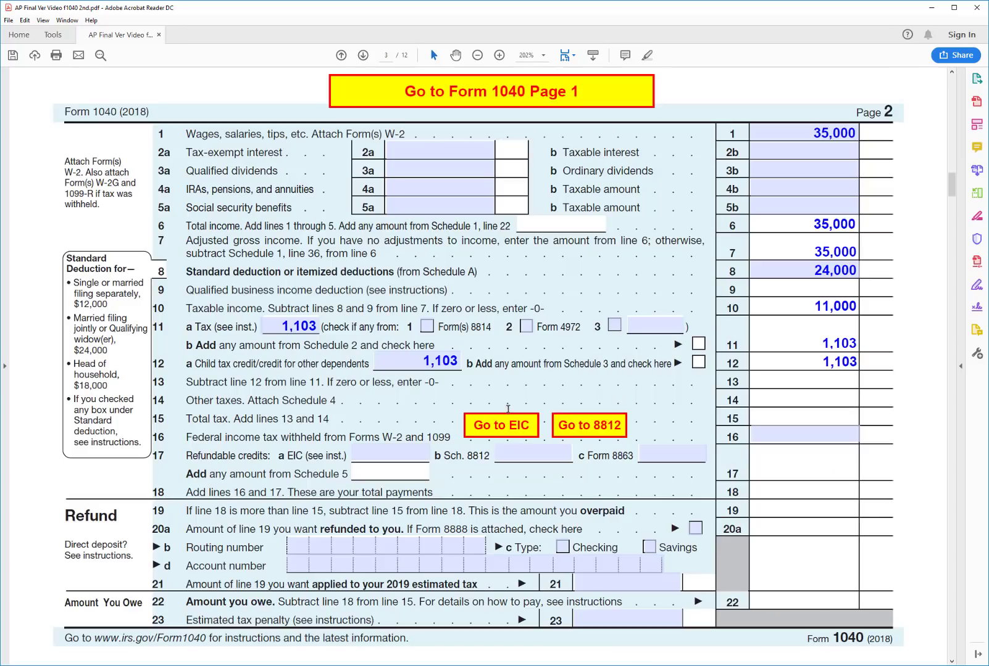
# Enter a 4,182 earned income credit on line 17a, giving a 4,182 refund
pyautogui.click(410, 453)
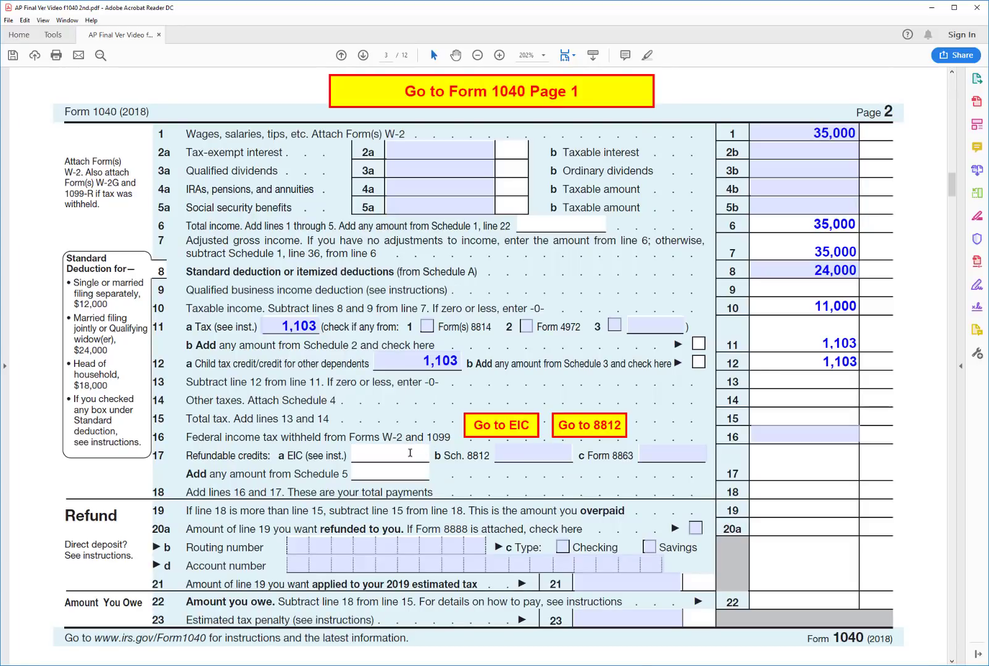
pyautogui.write('4182')
pyautogui.scroll(-1, 409, 453)
pyautogui.press('Return')
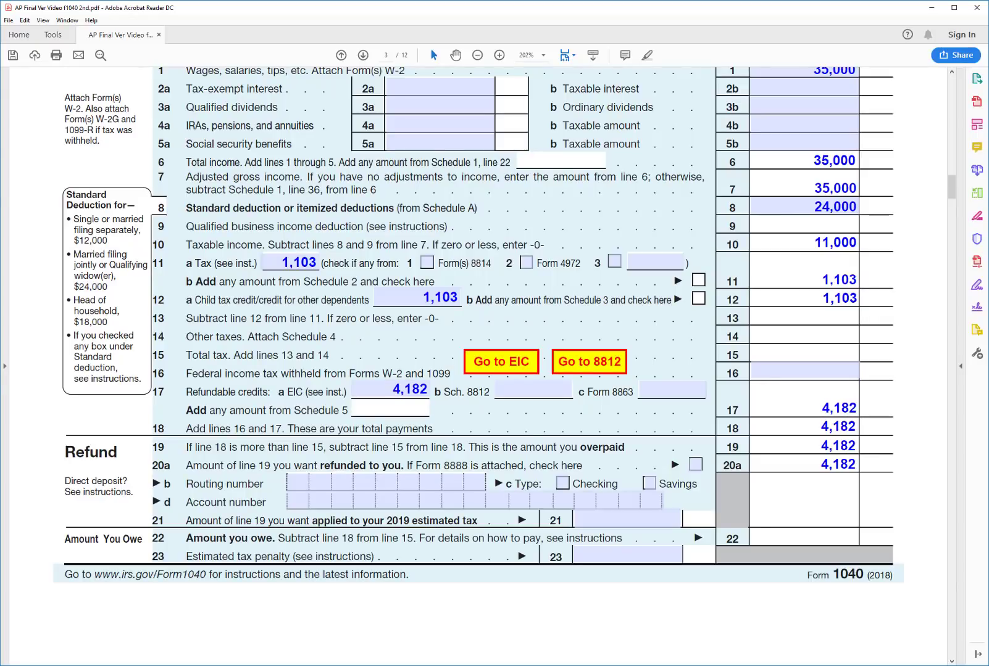
# On Schedule 8812, enter 6,000 on line 1, 1,103 on line 2 and 4,897 on line 3
pyautogui.click(604, 369)
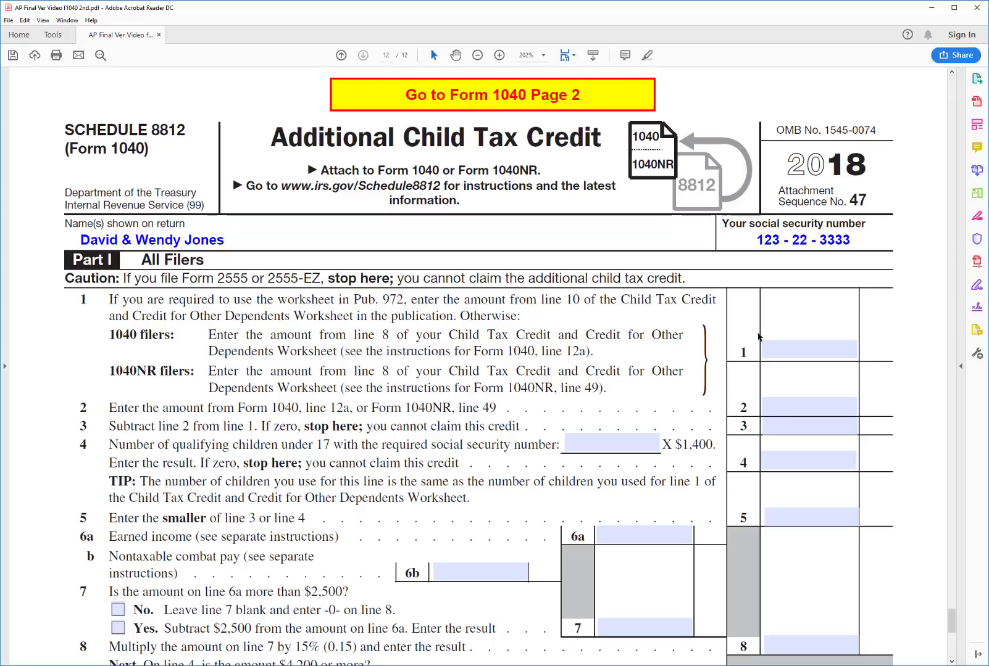
pyautogui.click(777, 353)
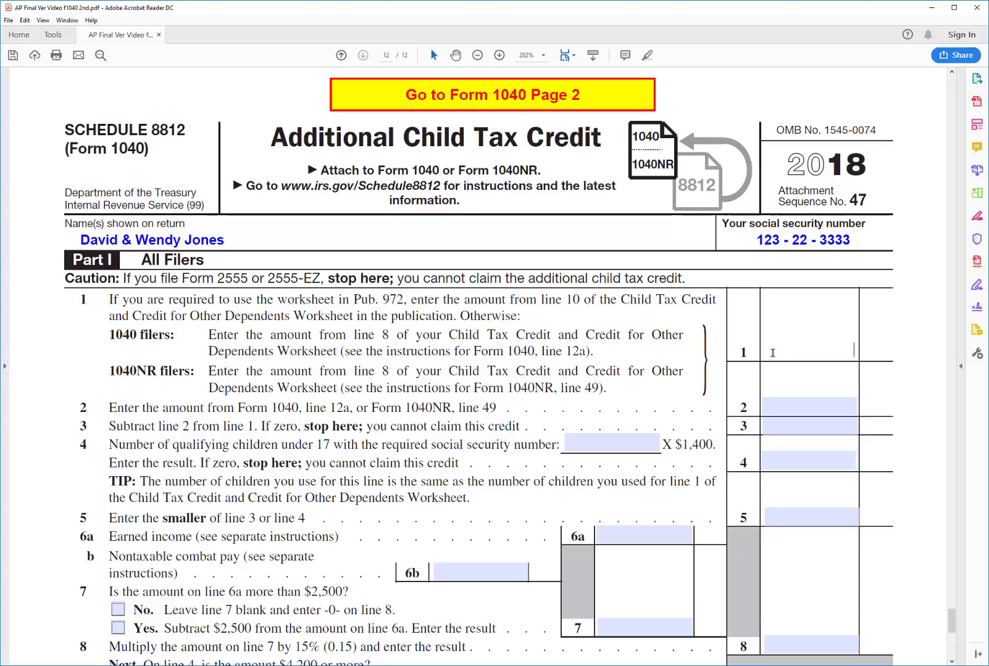
pyautogui.write('6000')
pyautogui.press('Return')
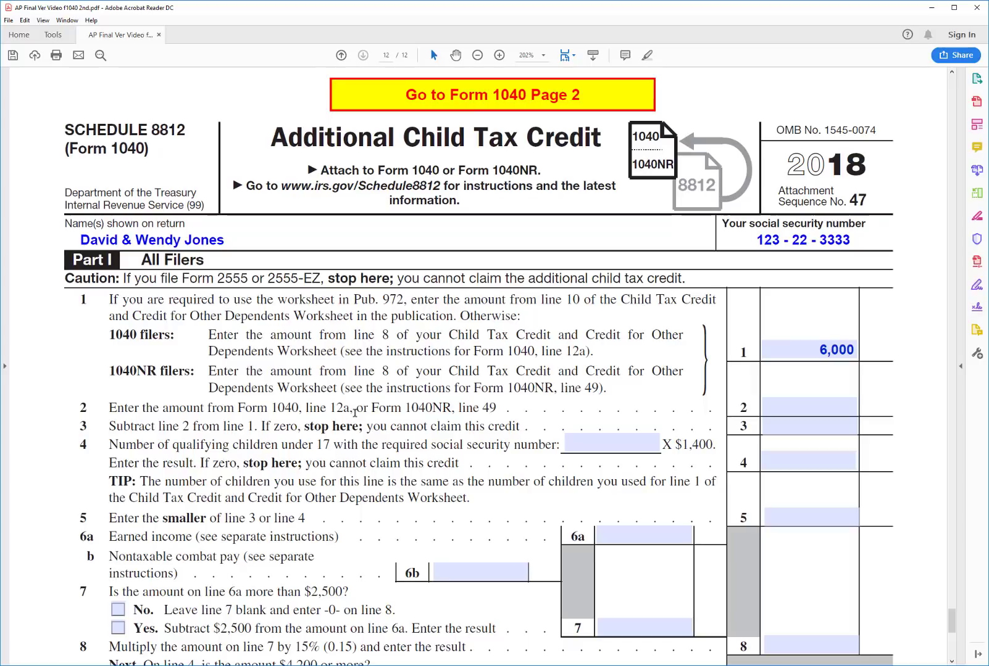
pyautogui.click(840, 404)
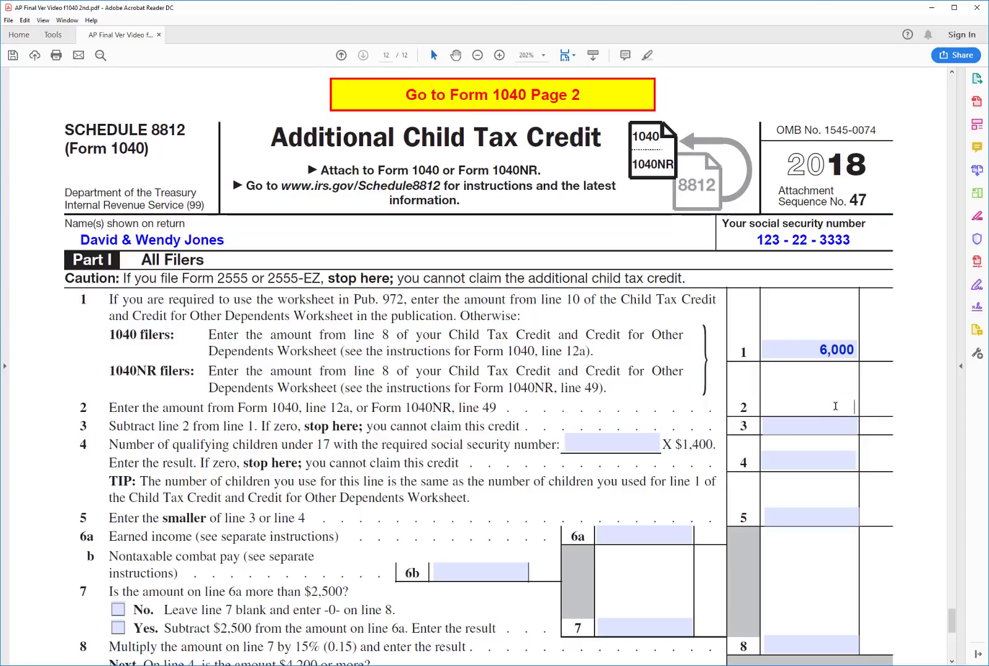
pyautogui.write('1103')
pyautogui.press('Return')
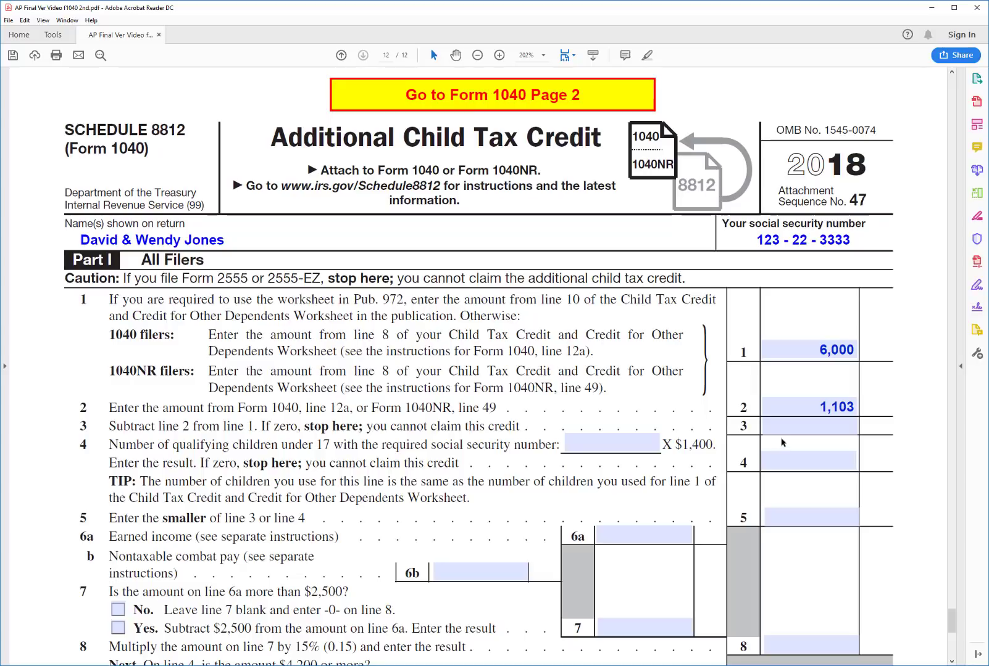
pyautogui.click(780, 426)
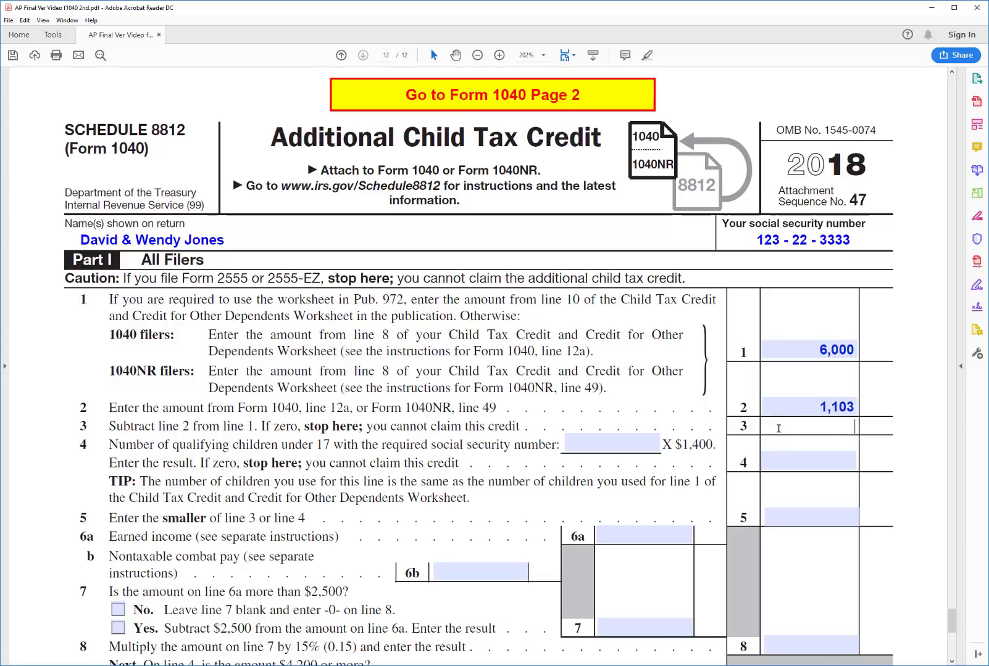
pyautogui.write('4897')
pyautogui.press('Return')
# Enter 3 qualifying children, 4,200 on lines 4 and 5, and 35,000 earned income on line 6a
pyautogui.click(584, 448)
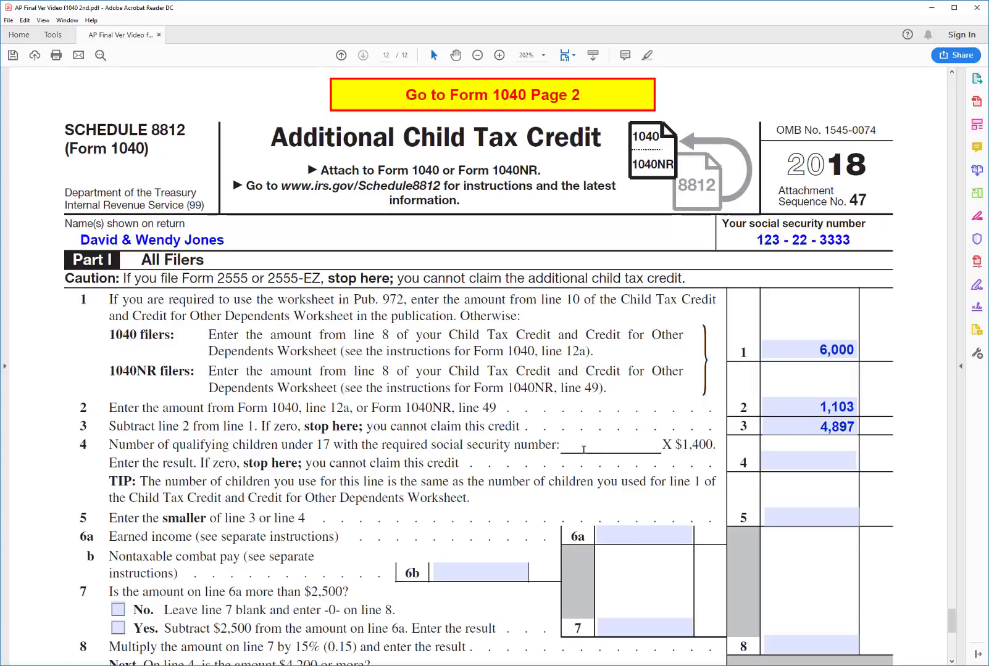
pyautogui.write('3')
pyautogui.click(790, 460)
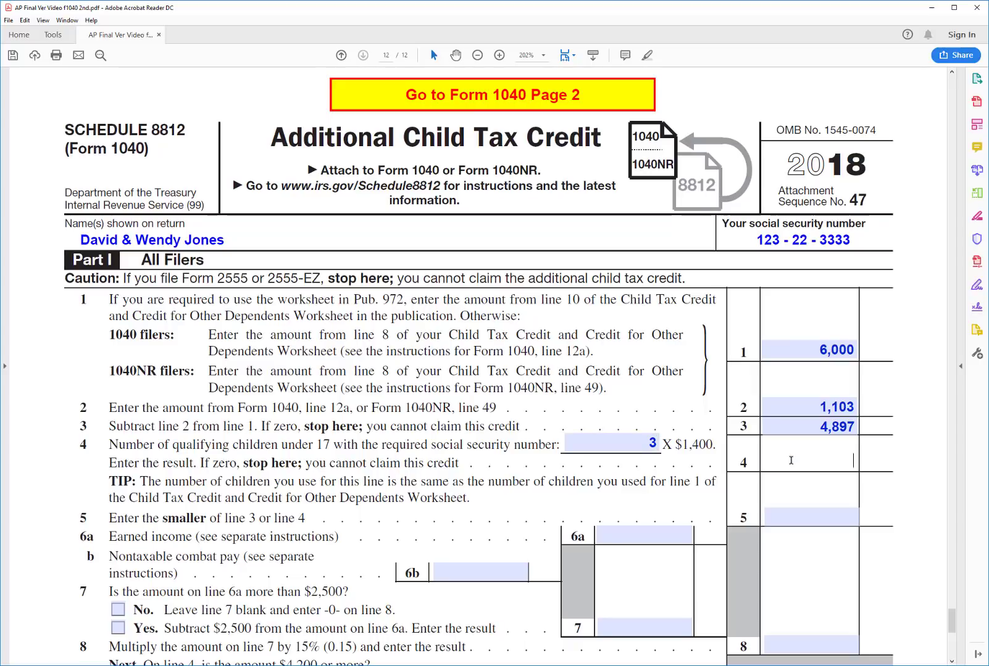
pyautogui.write('4200')
pyautogui.press('Return')
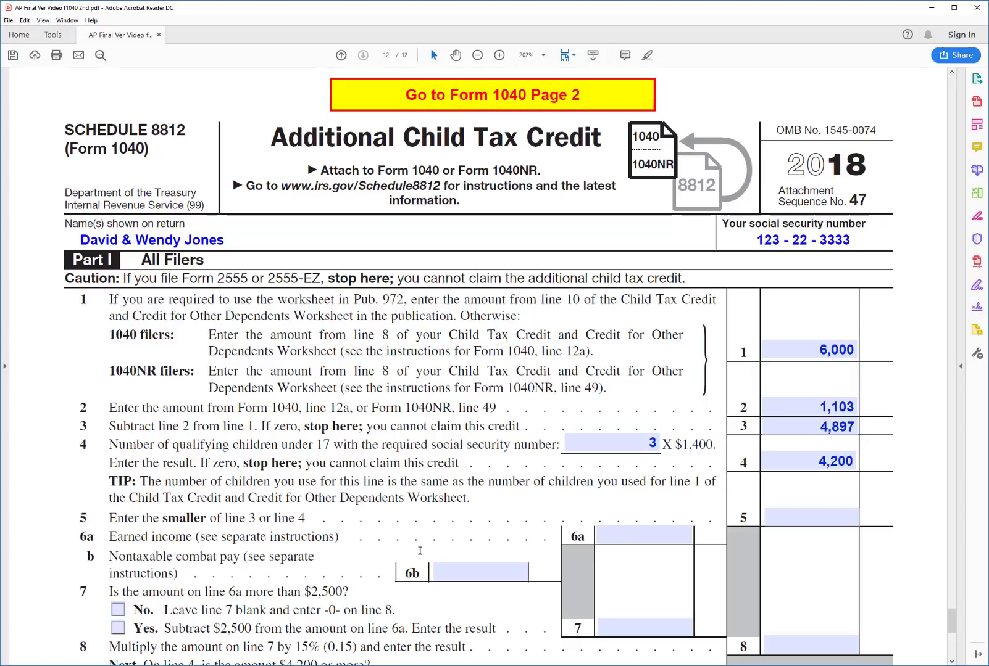
pyautogui.click(803, 517)
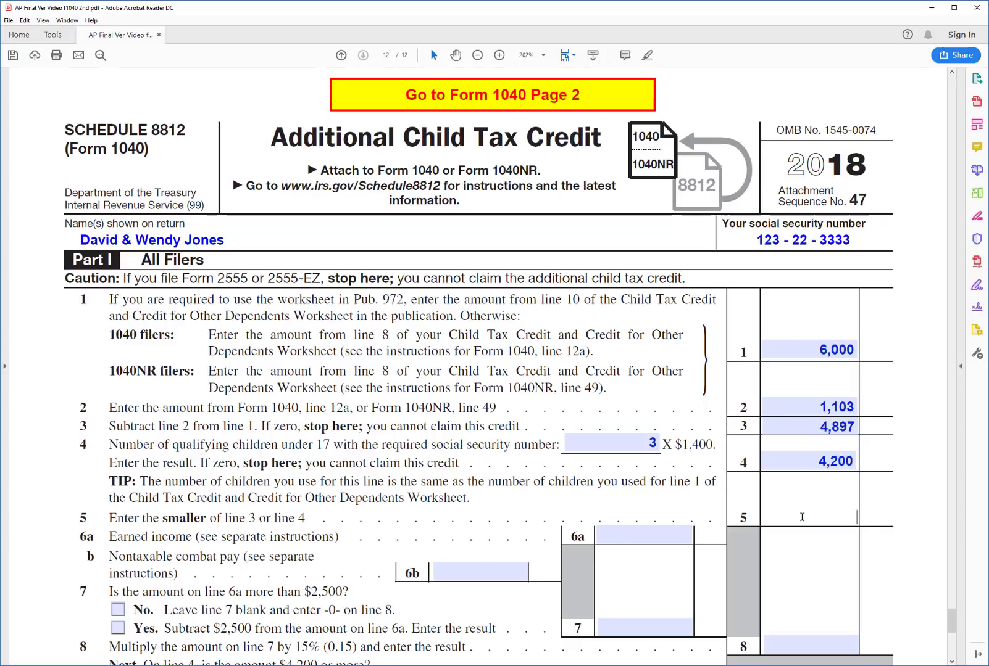
pyautogui.write('4200')
pyautogui.press('Return')
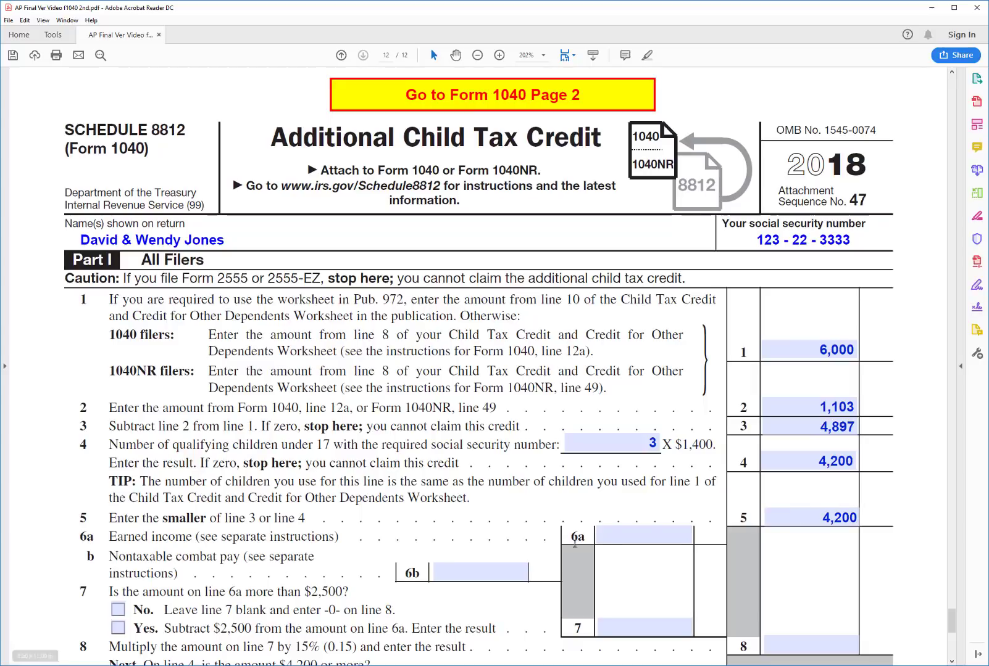
pyautogui.click(620, 537)
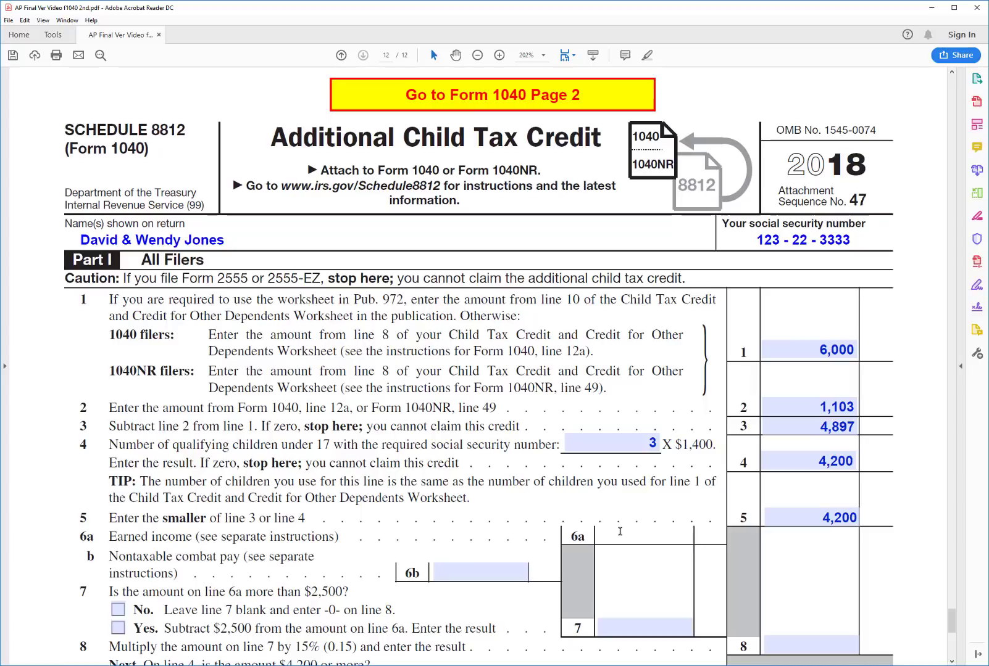
pyautogui.write('35000')
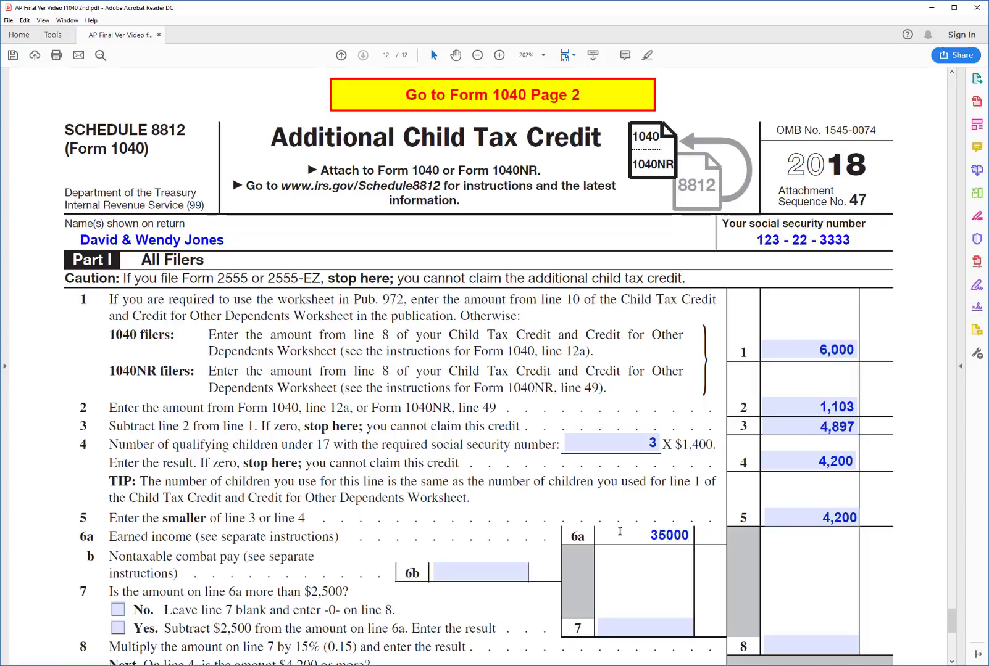
pyautogui.press('Return')
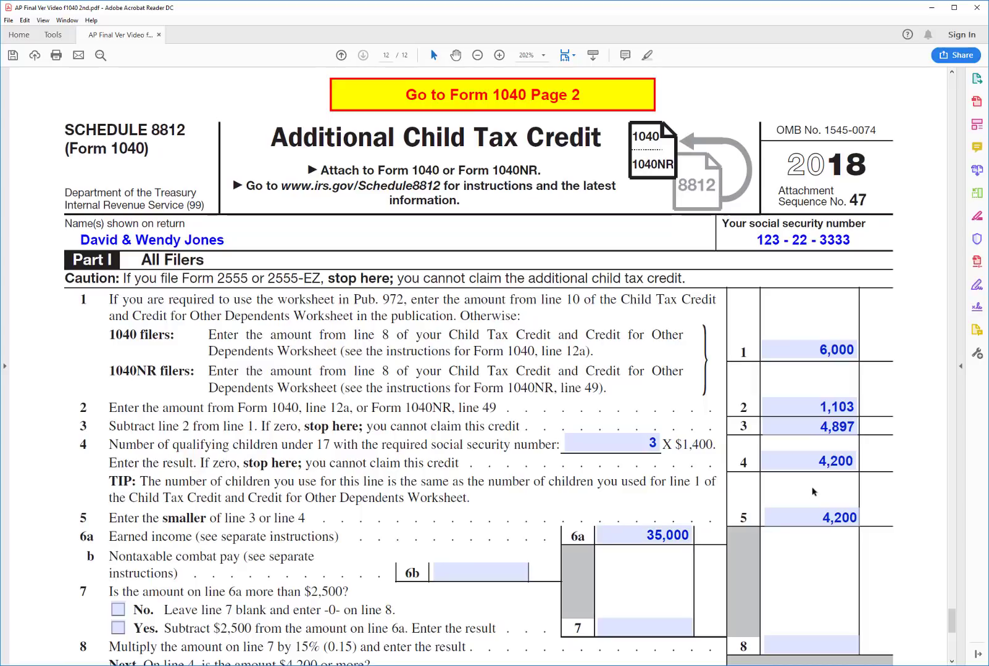
# Answer Yes on line 7 and enter 32,500 as its amount
pyautogui.scroll(-4, 423, 396)
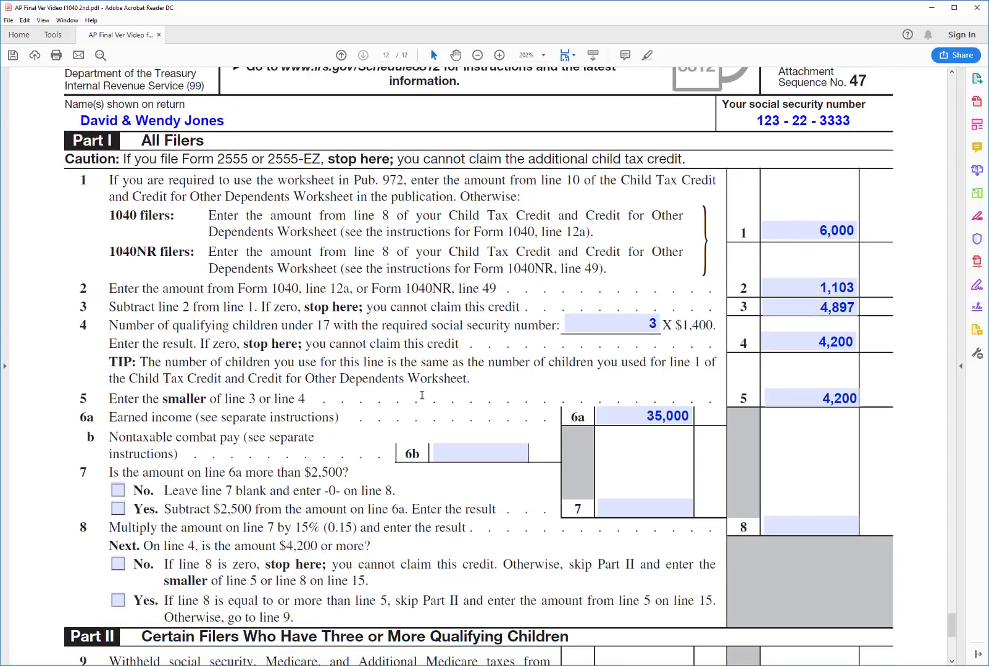
pyautogui.scroll(-1, 422, 396)
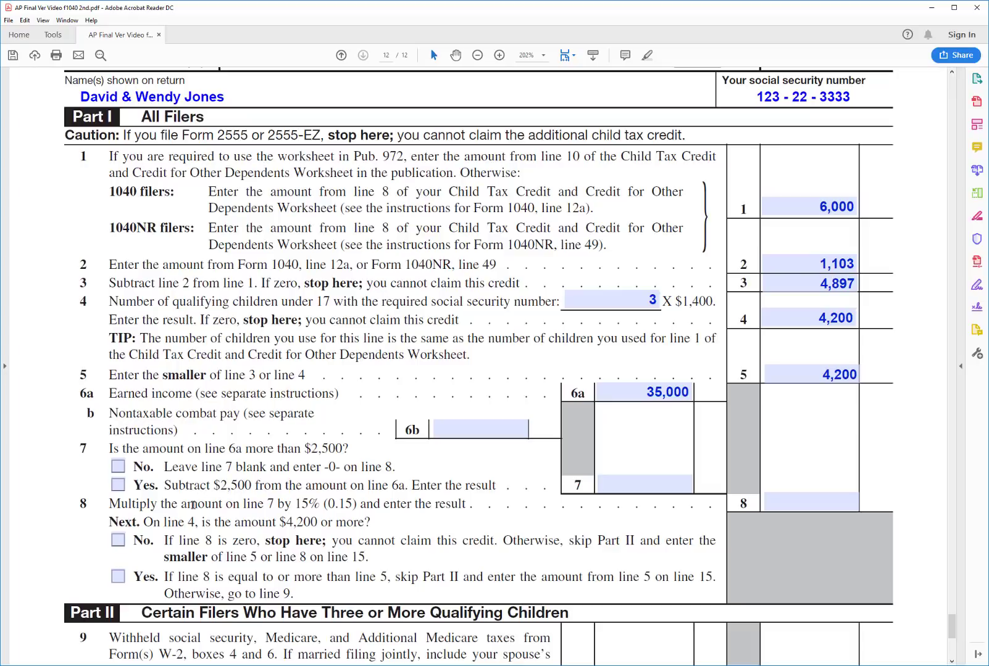
pyautogui.click(117, 484)
pyautogui.click(616, 487)
pyautogui.write('32500')
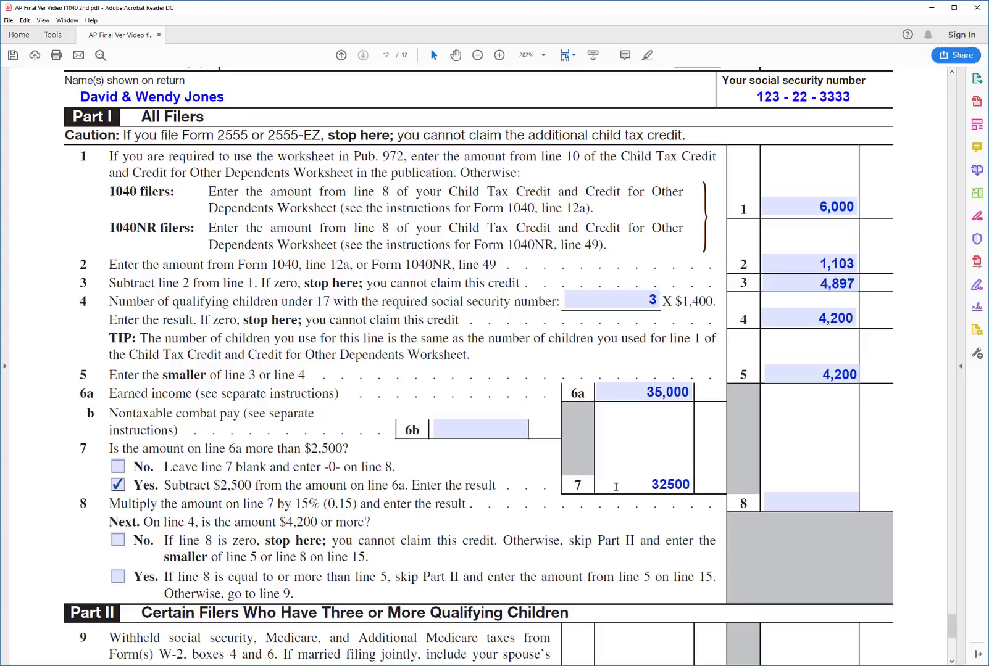
pyautogui.press('Tab')
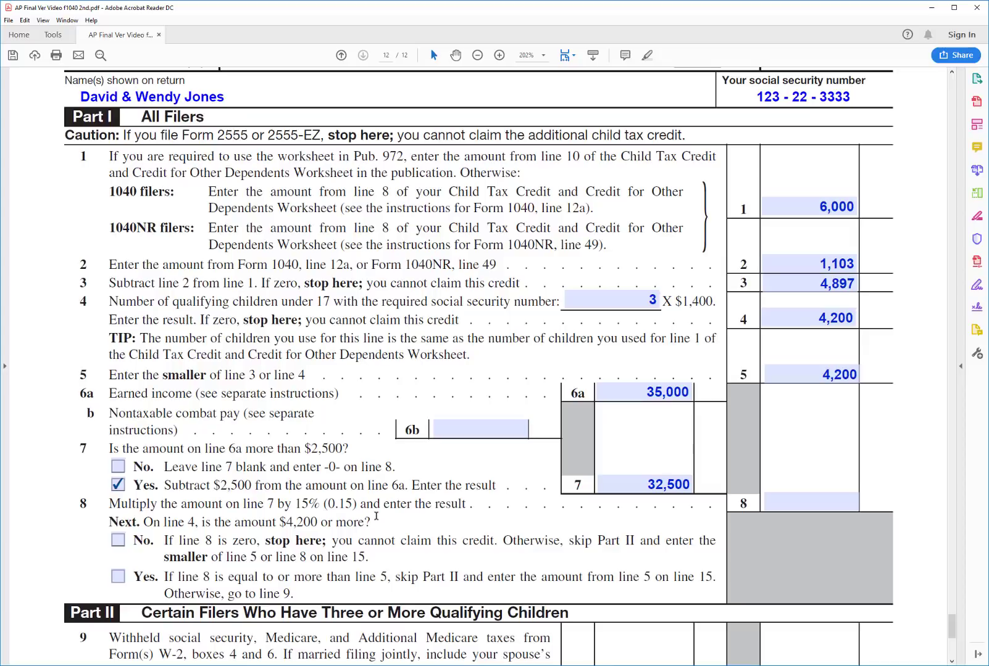
# Enter 4,875 on line 8 and answer Yes to its follow-up question
pyautogui.click(797, 500)
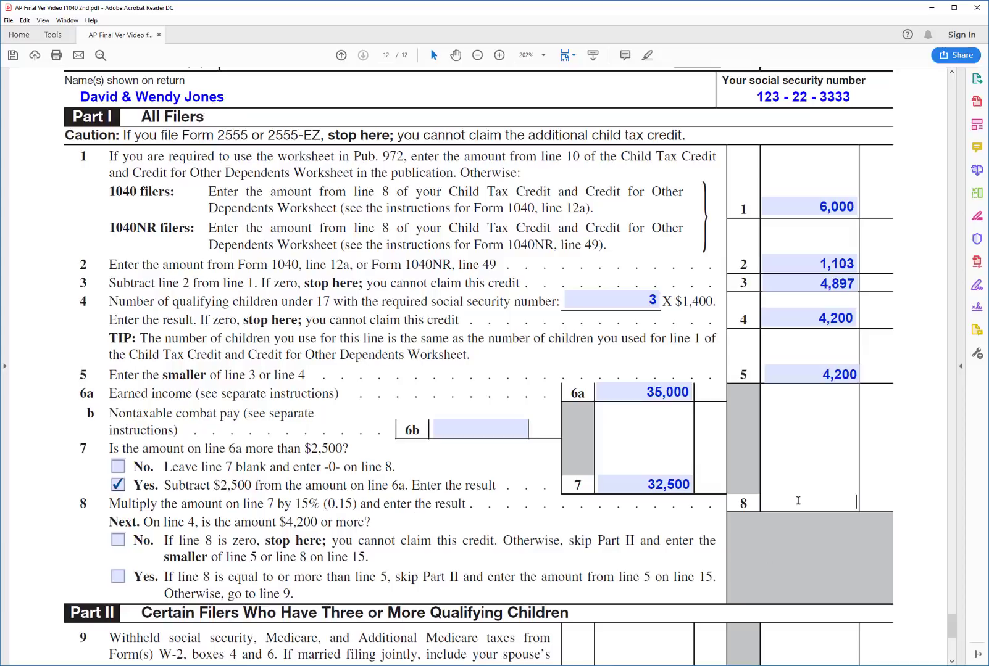
pyautogui.write('4875')
pyautogui.press('Return')
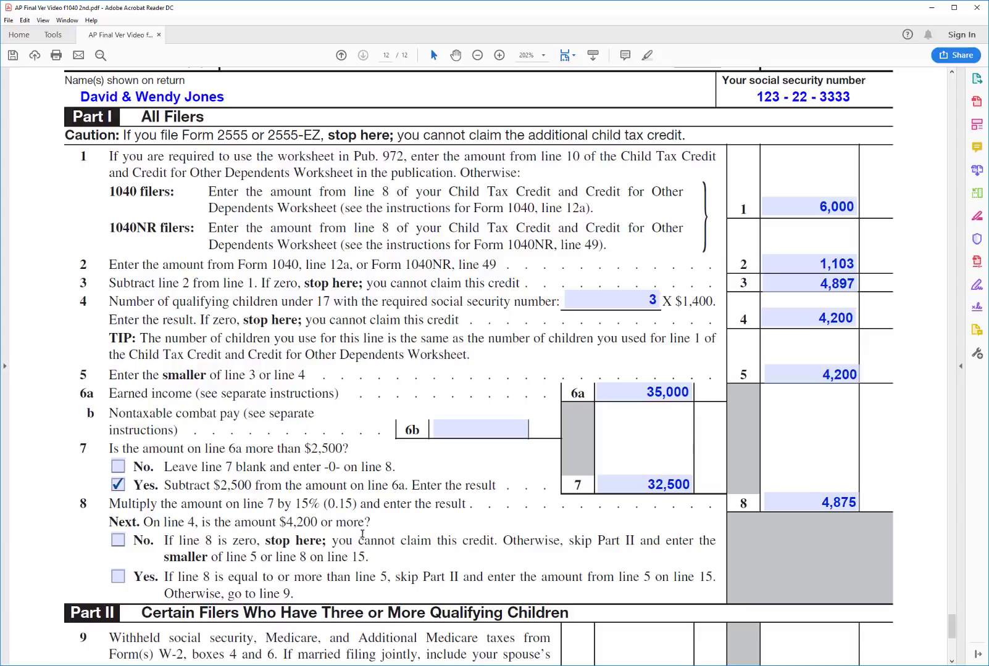
pyautogui.click(118, 576)
# Enter 4,200 as the additional child tax credit on line 15 in Part III
pyautogui.moveTo(953, 622); pyautogui.dragTo(956, 643)
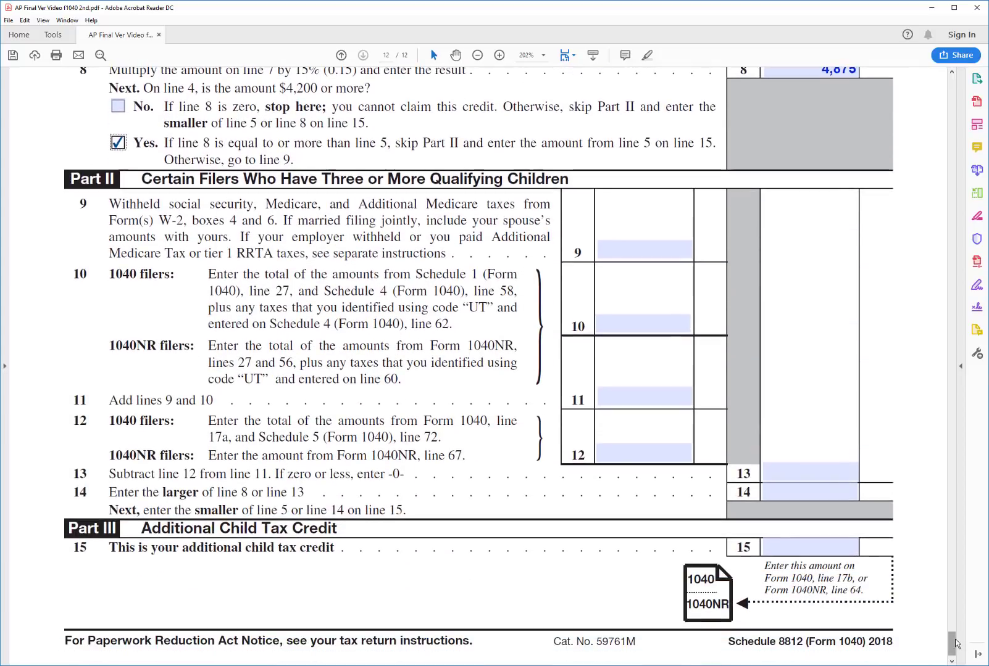
pyautogui.click(789, 548)
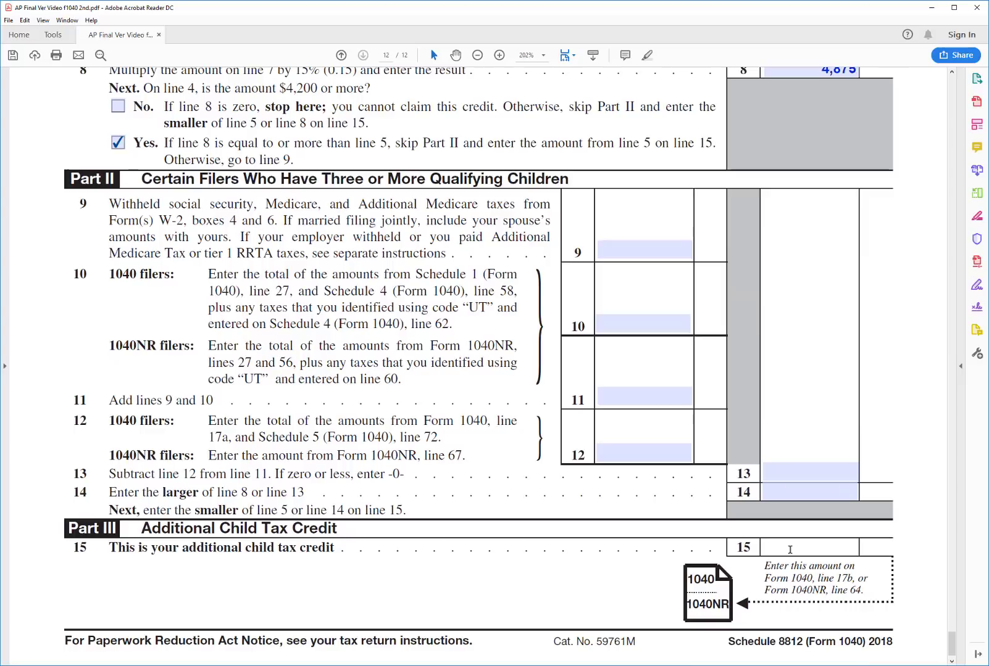
pyautogui.write('4200')
pyautogui.press('Return')
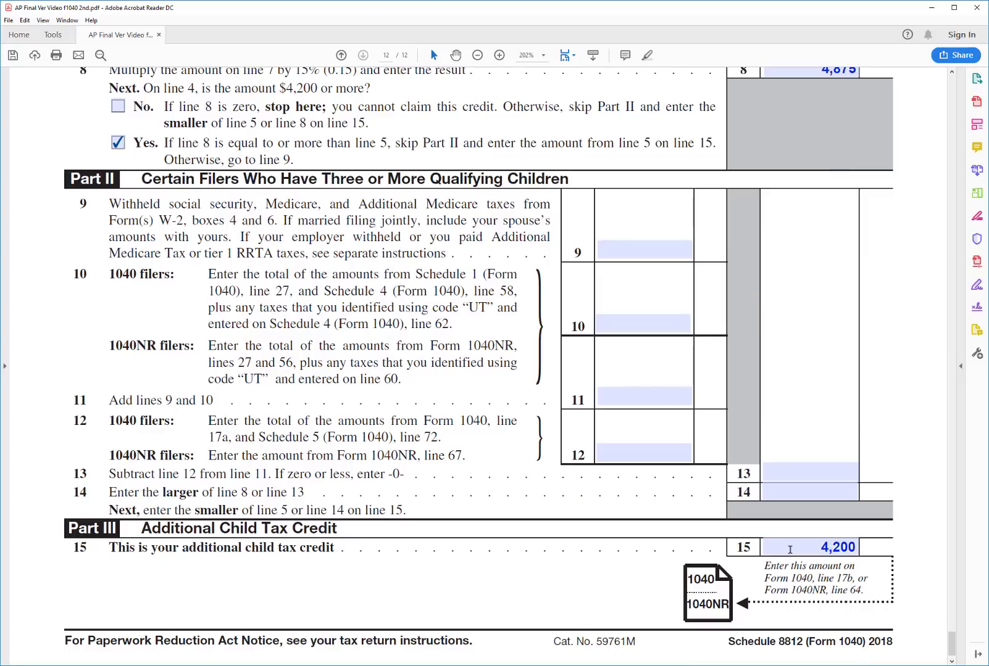
pyautogui.scroll(8, 767, 334)
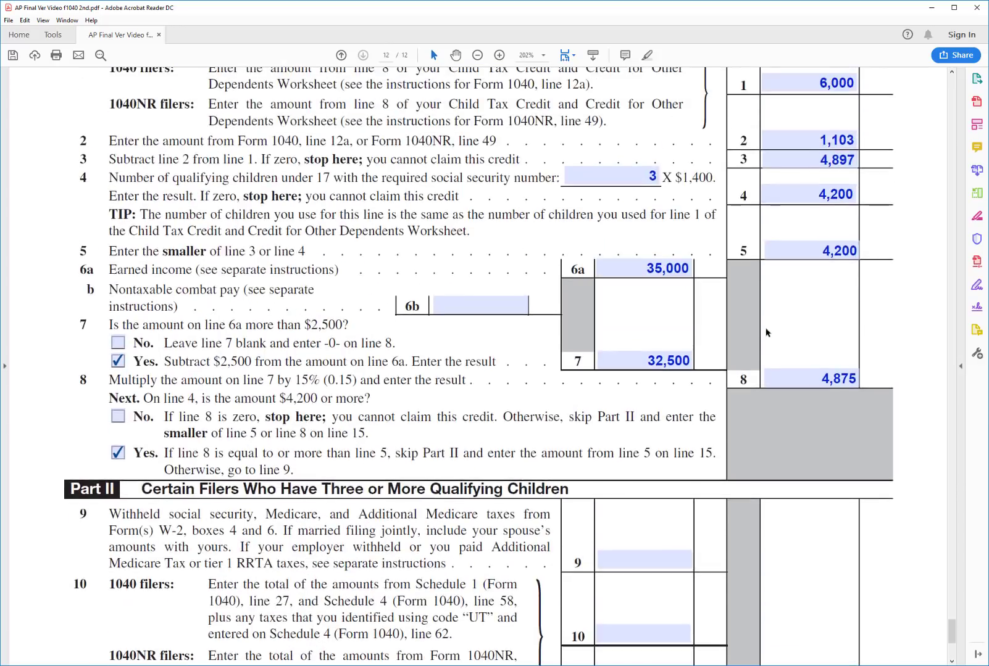
pyautogui.scroll(3, 768, 331)
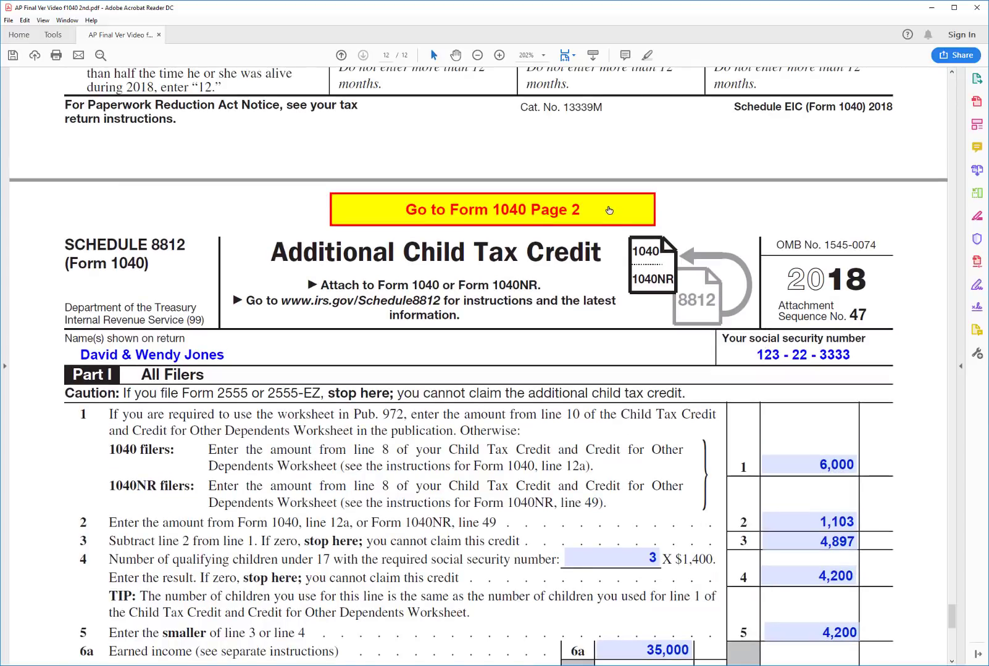
# On Form 1040 page 2, enter 4,200 on line 17b and 3,000 withholding on line 16
pyautogui.click(610, 211)
pyautogui.click(506, 453)
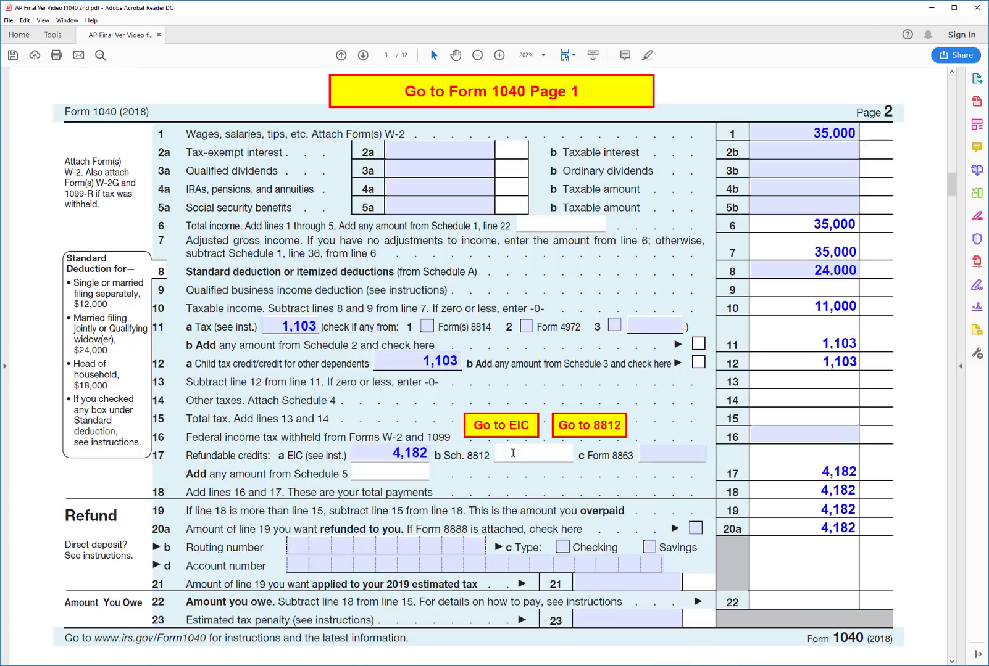
pyautogui.write('4200')
pyautogui.press('Return')
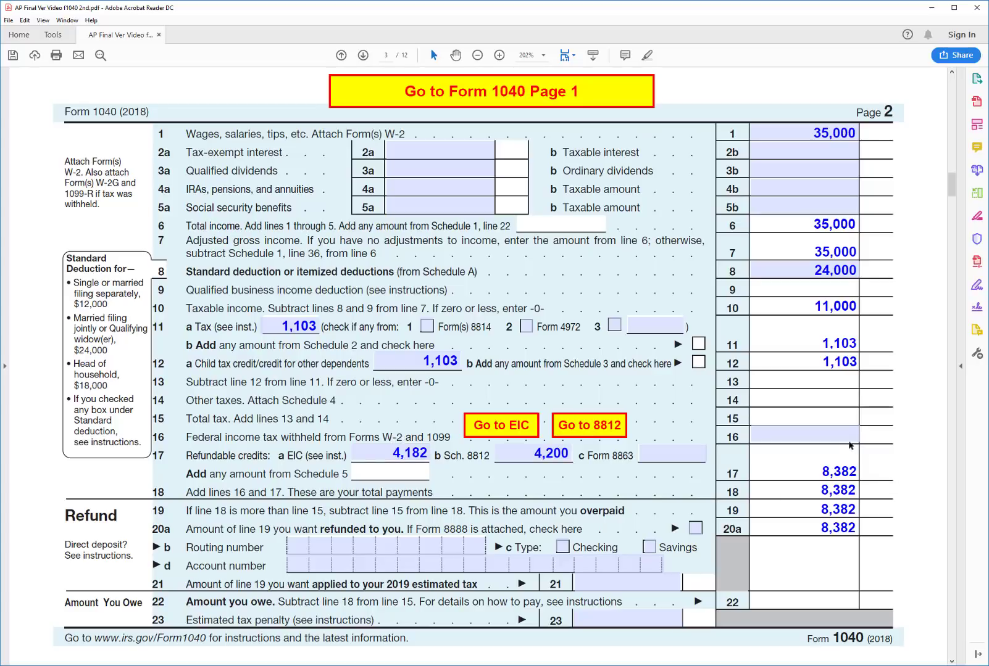
pyautogui.click(841, 433)
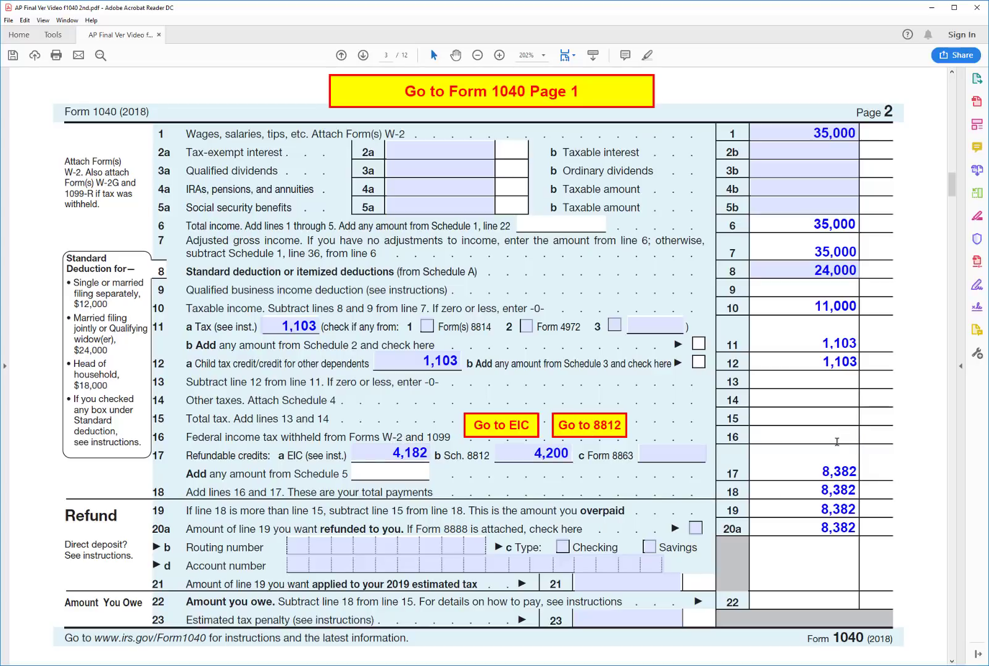
pyautogui.write('3000')
pyautogui.press('Return')
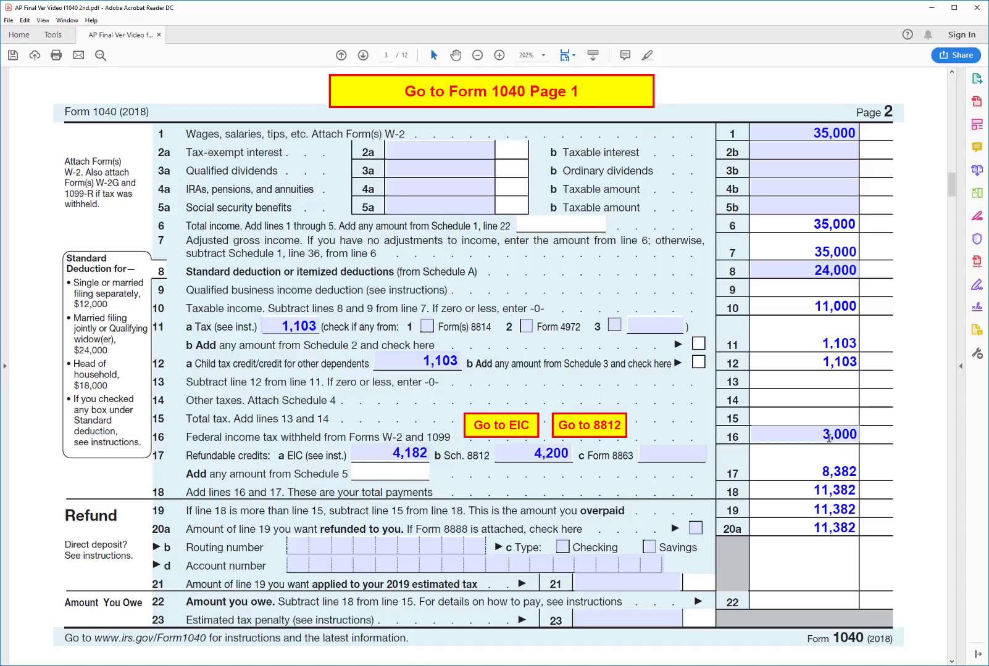